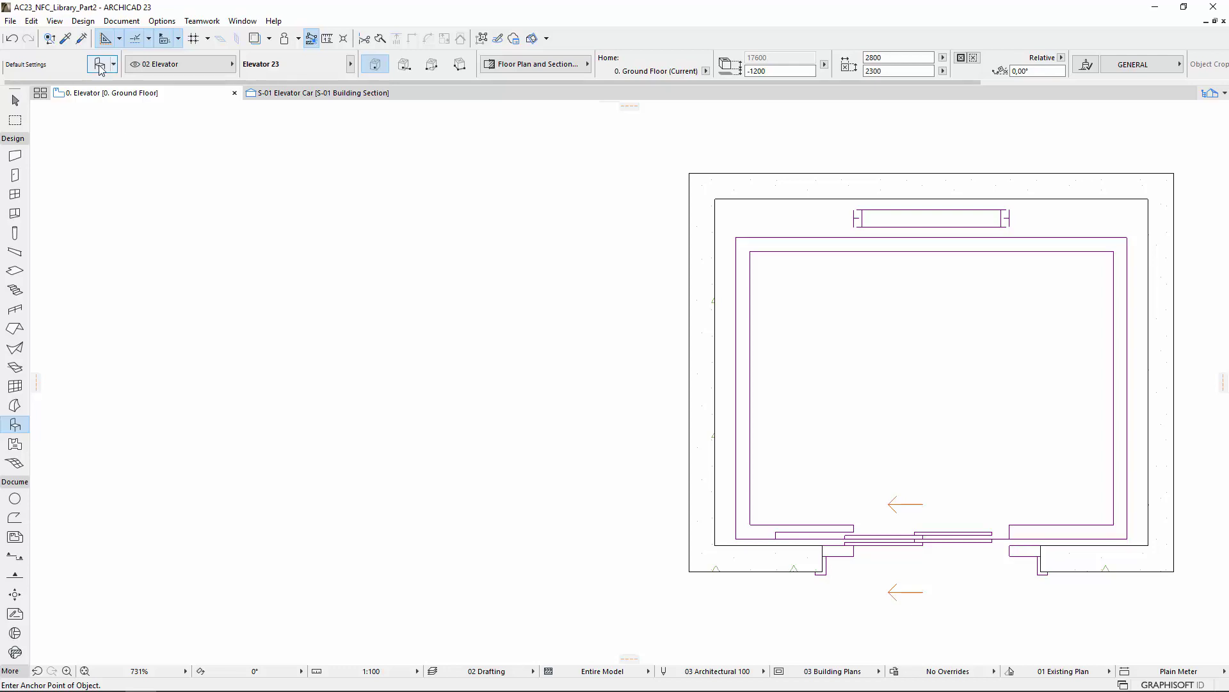
# Show the elevator's General Settings page with its form, type and detail-level options
pyautogui.click(100, 65)
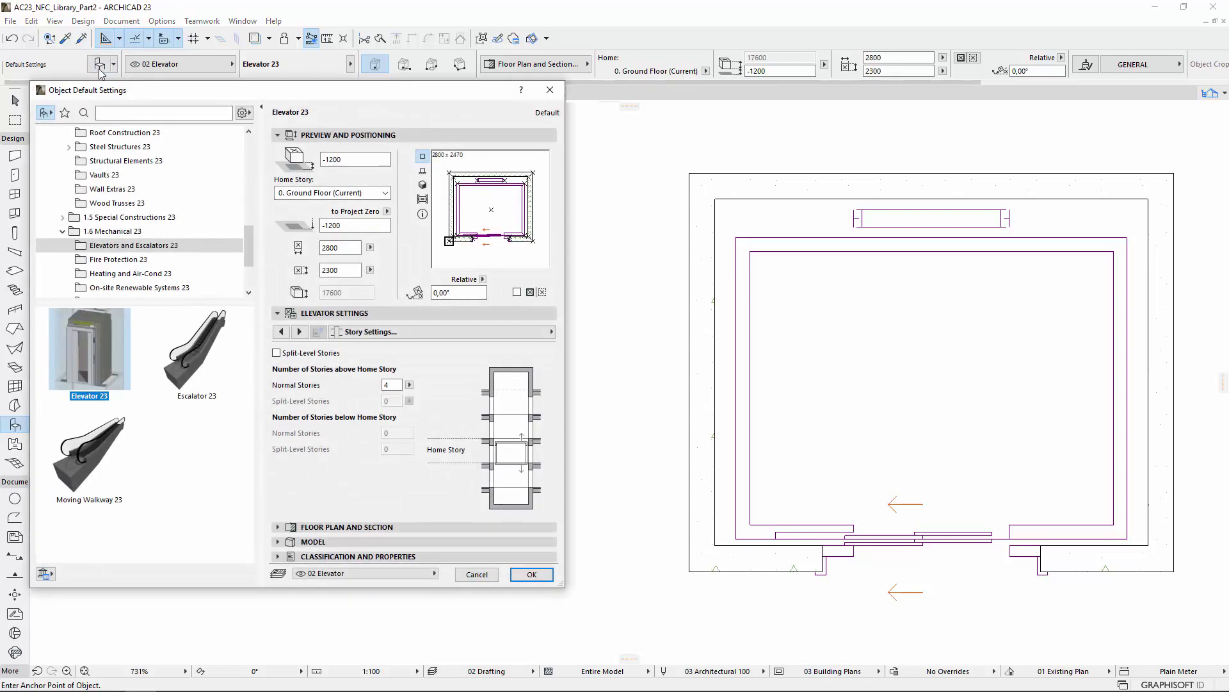
pyautogui.click(518, 335)
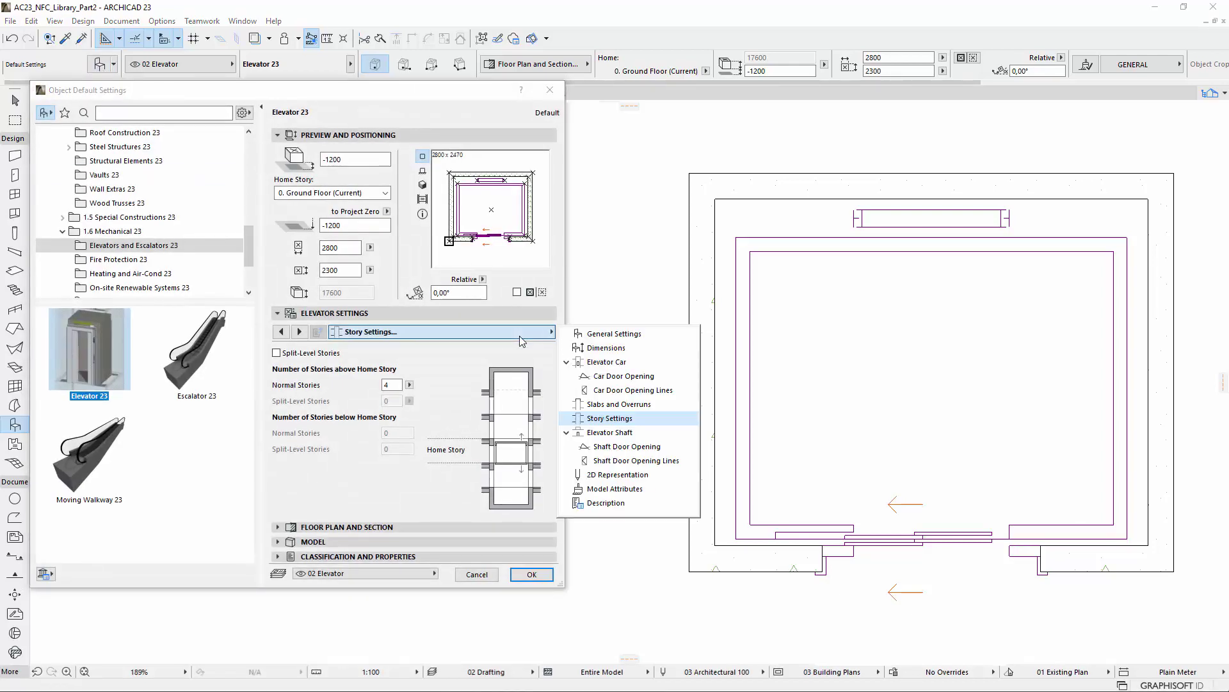
pyautogui.click(598, 336)
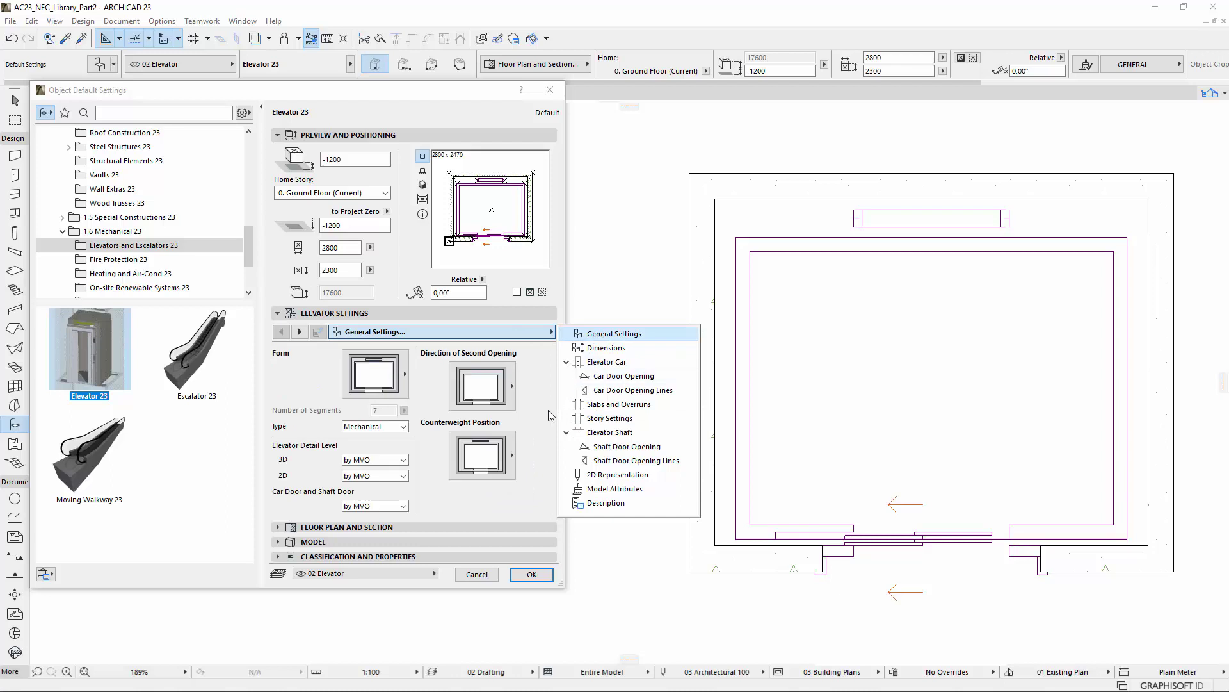
pyautogui.click(525, 493)
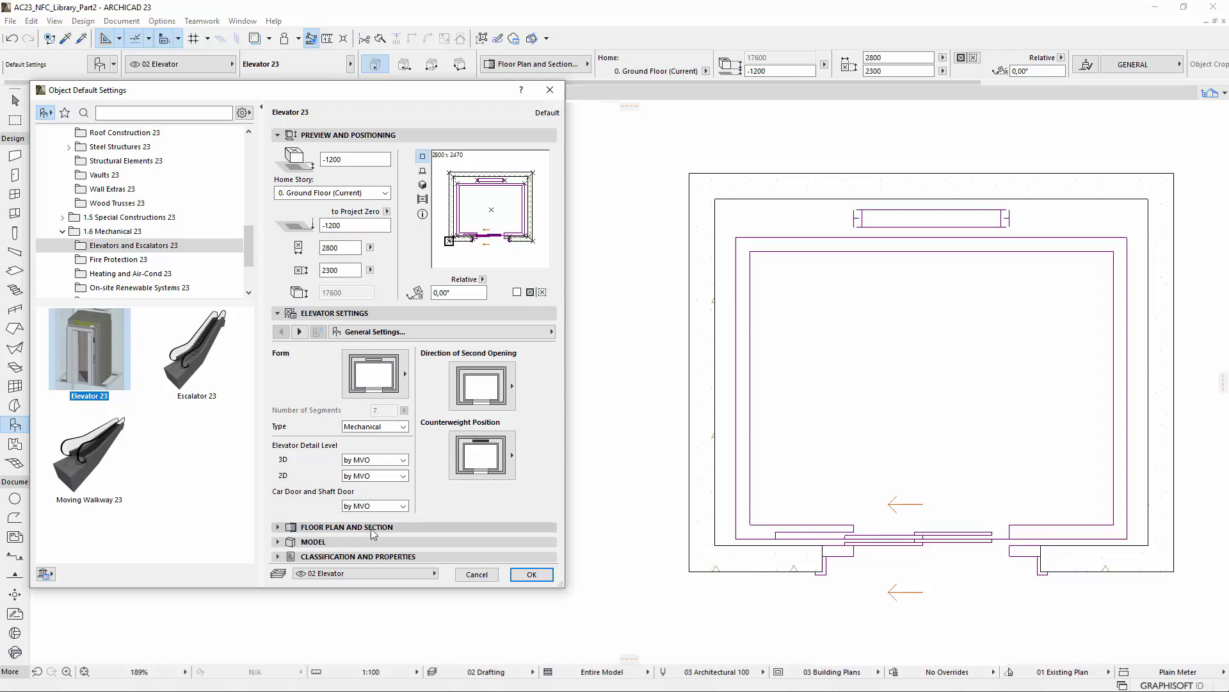
pyautogui.click(402, 510)
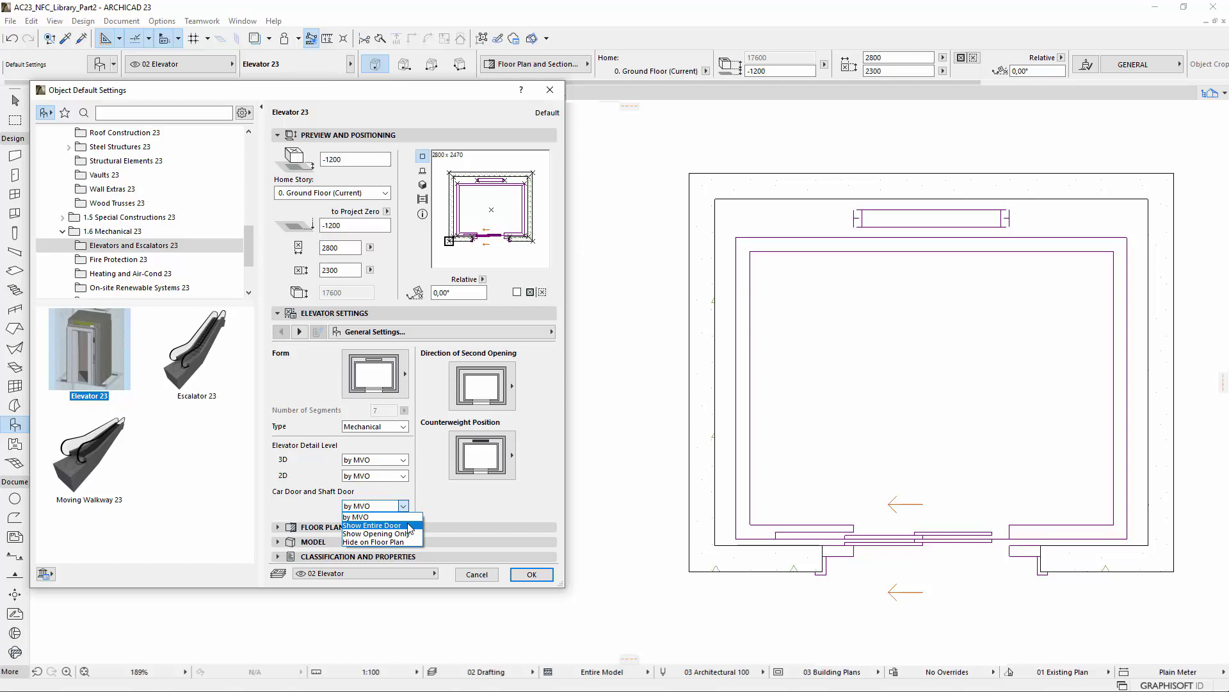
pyautogui.click(415, 534)
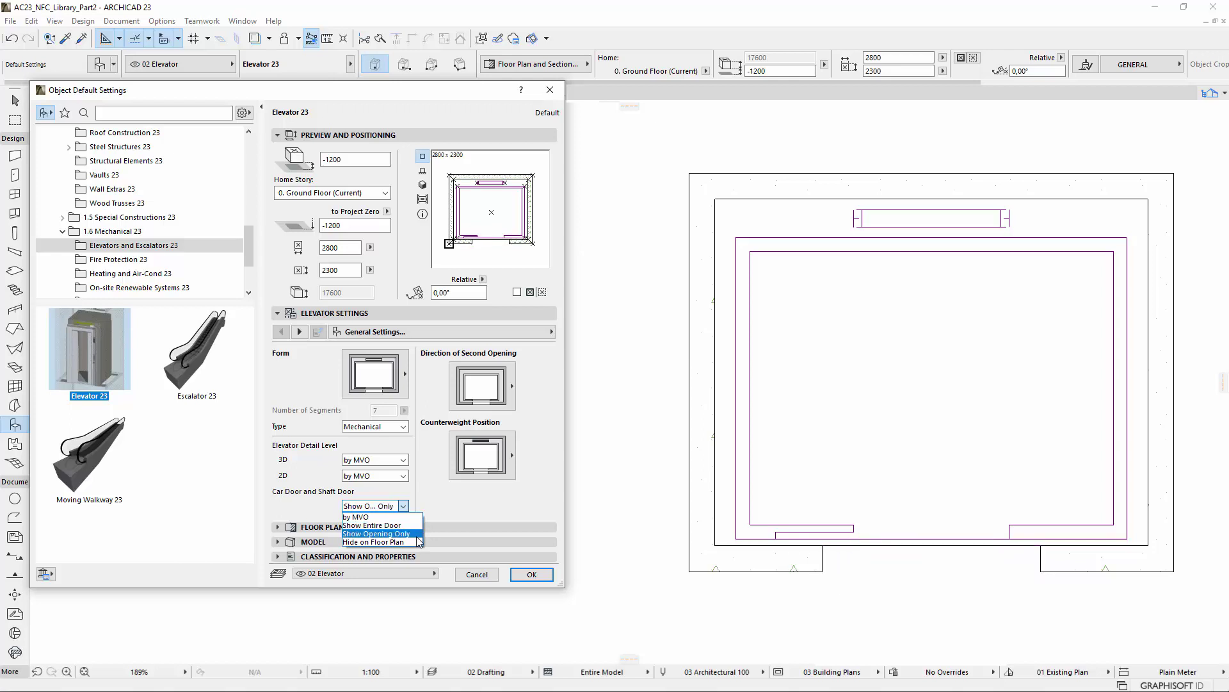
pyautogui.click(417, 542)
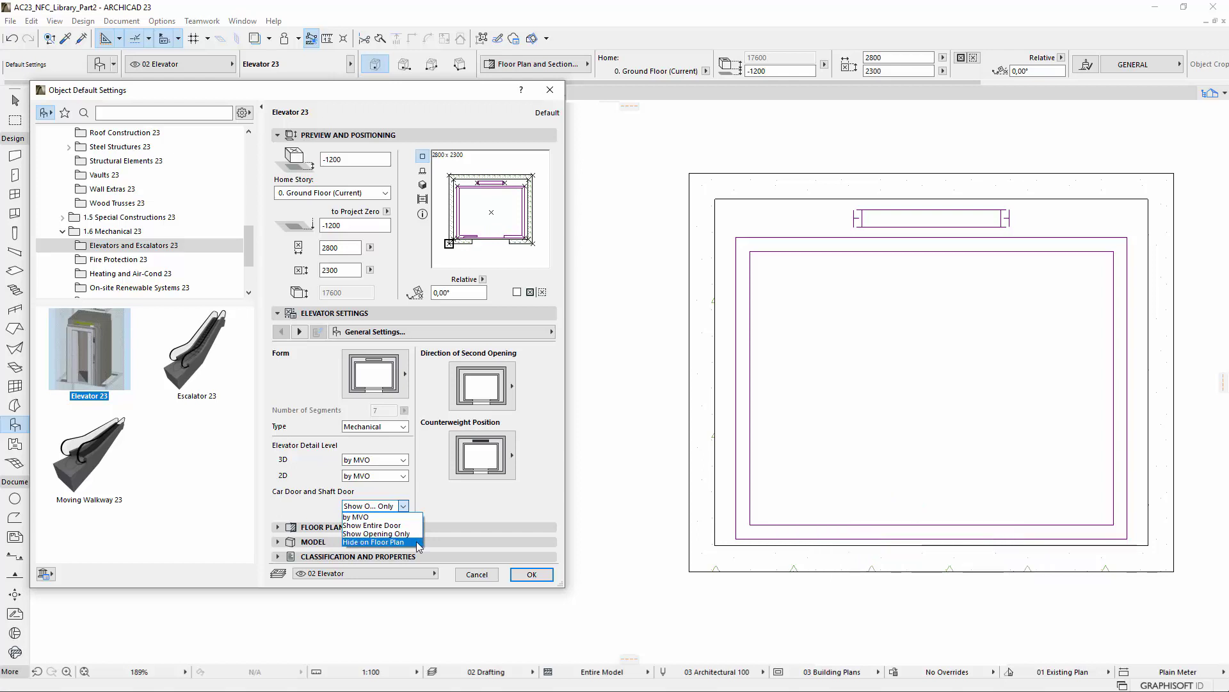
pyautogui.click(416, 518)
pyautogui.click(416, 516)
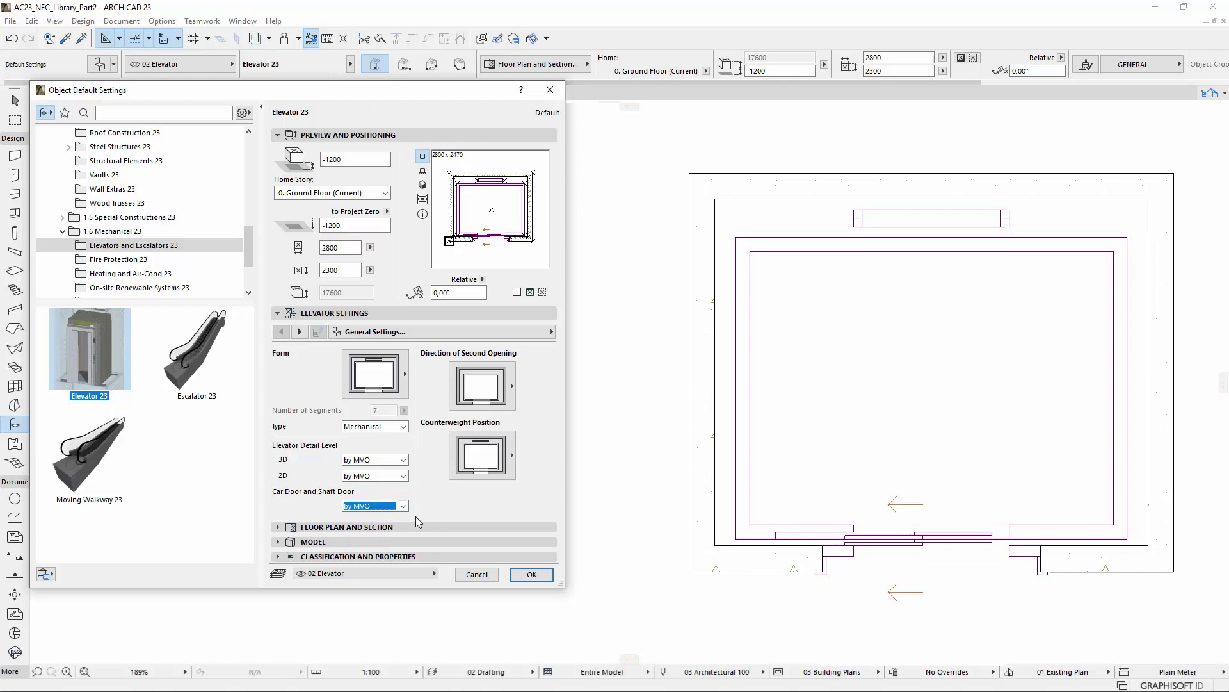
# On the Elevator Car page, set Car in 3D and Section/Elevation to Off
pyautogui.click(519, 337)
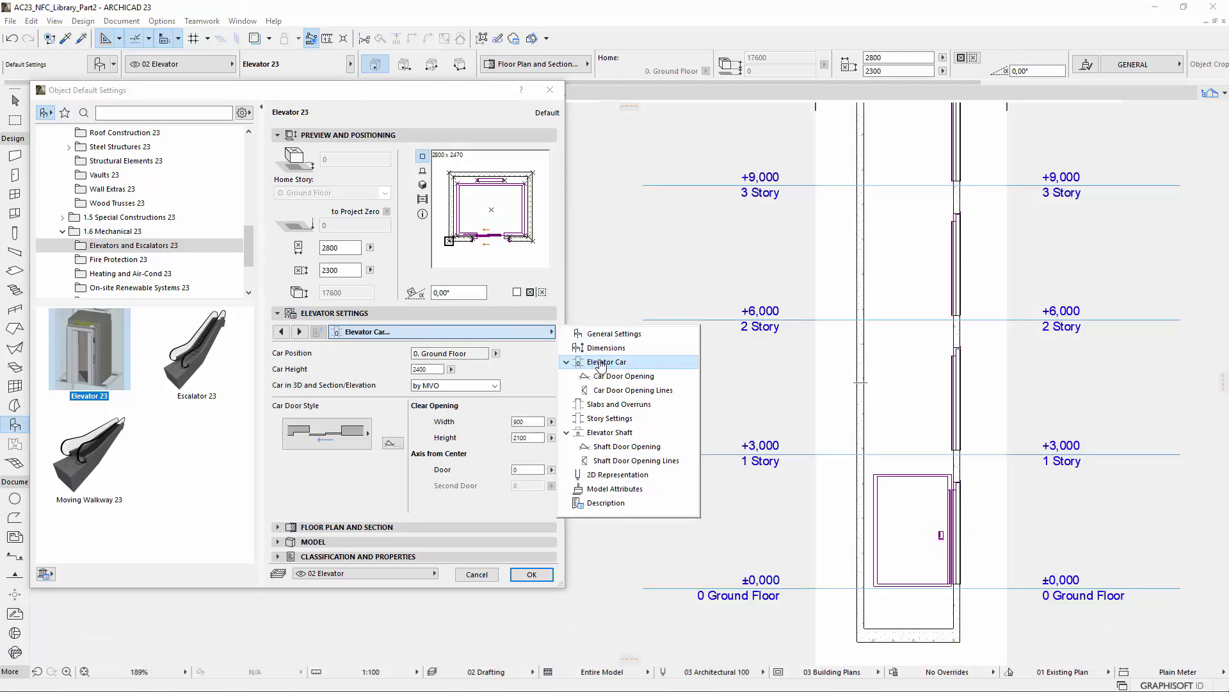
pyautogui.click(607, 361)
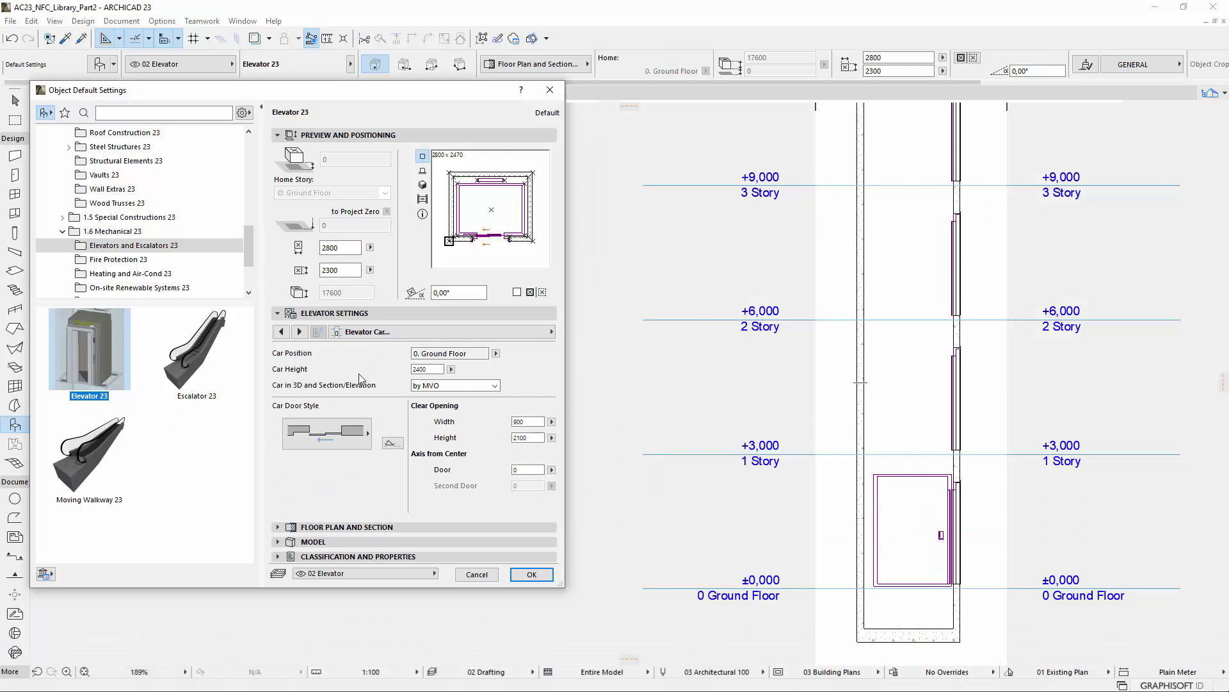
pyautogui.click(496, 386)
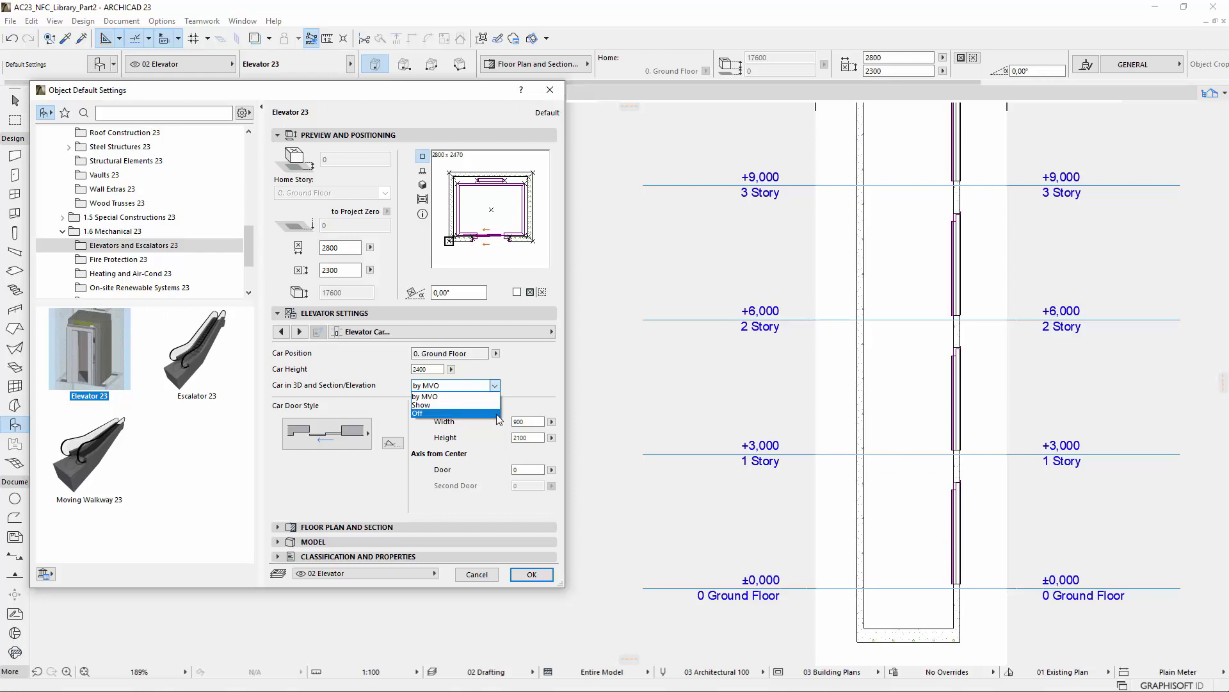
pyautogui.click(462, 354)
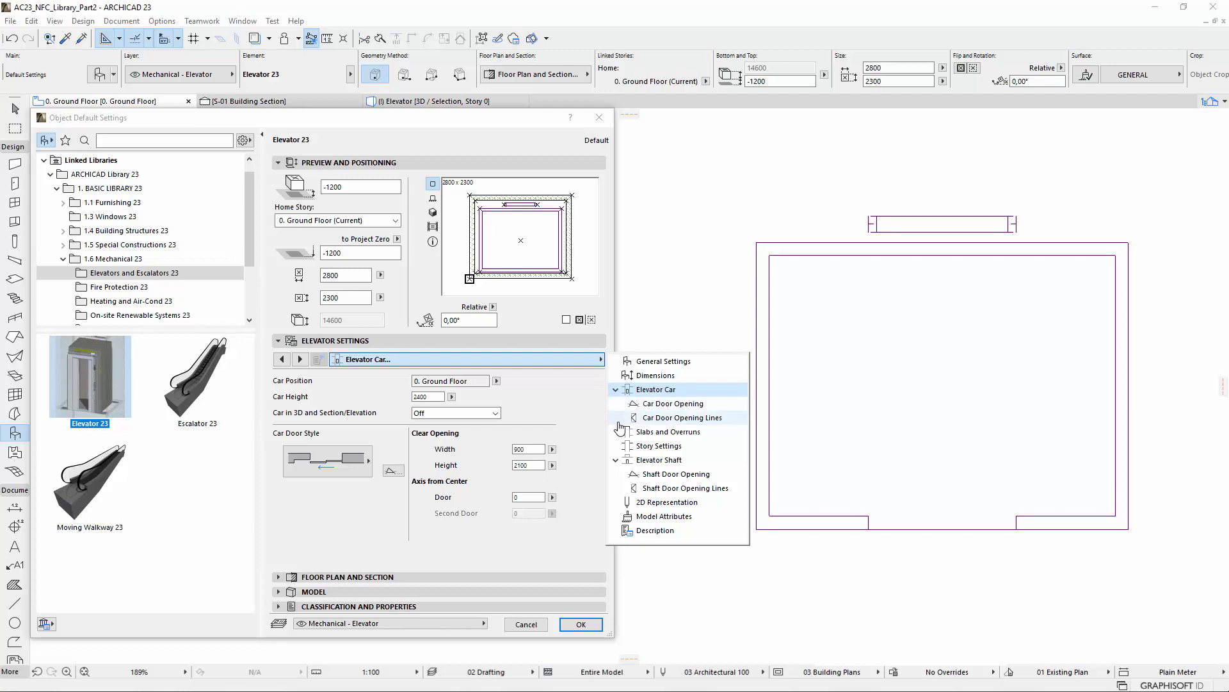
# Give the car door opening Style 5 and a 2D opening length of 100
pyautogui.click(712, 405)
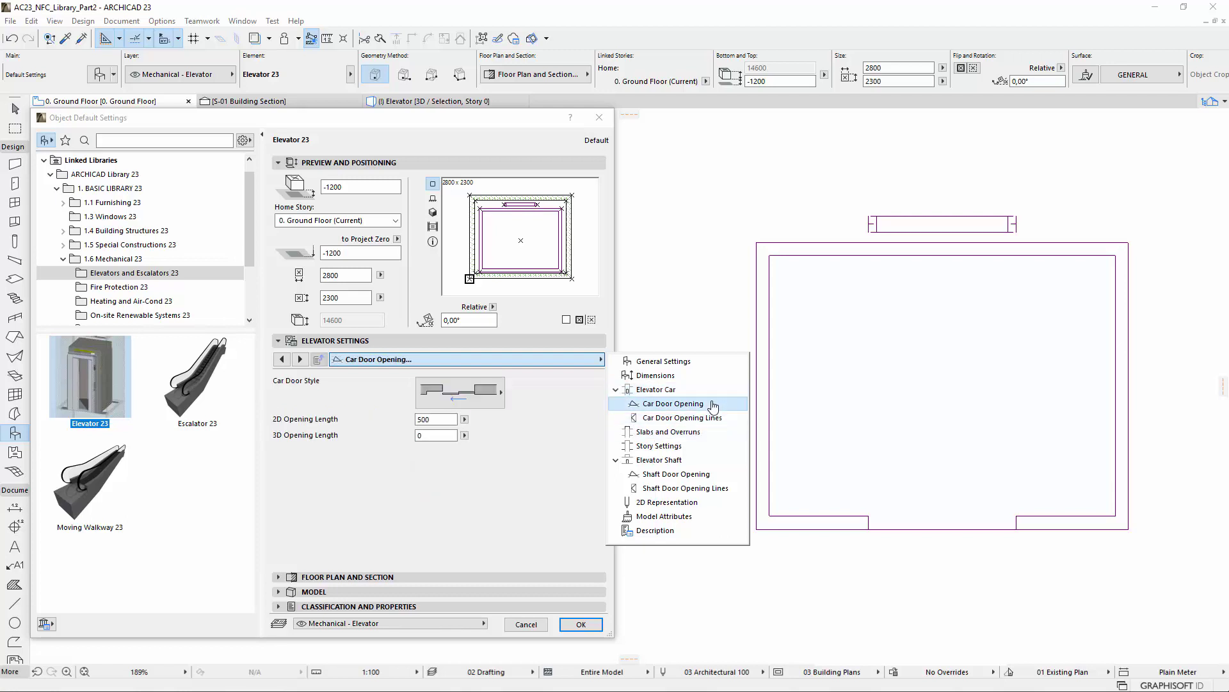
pyautogui.click(493, 398)
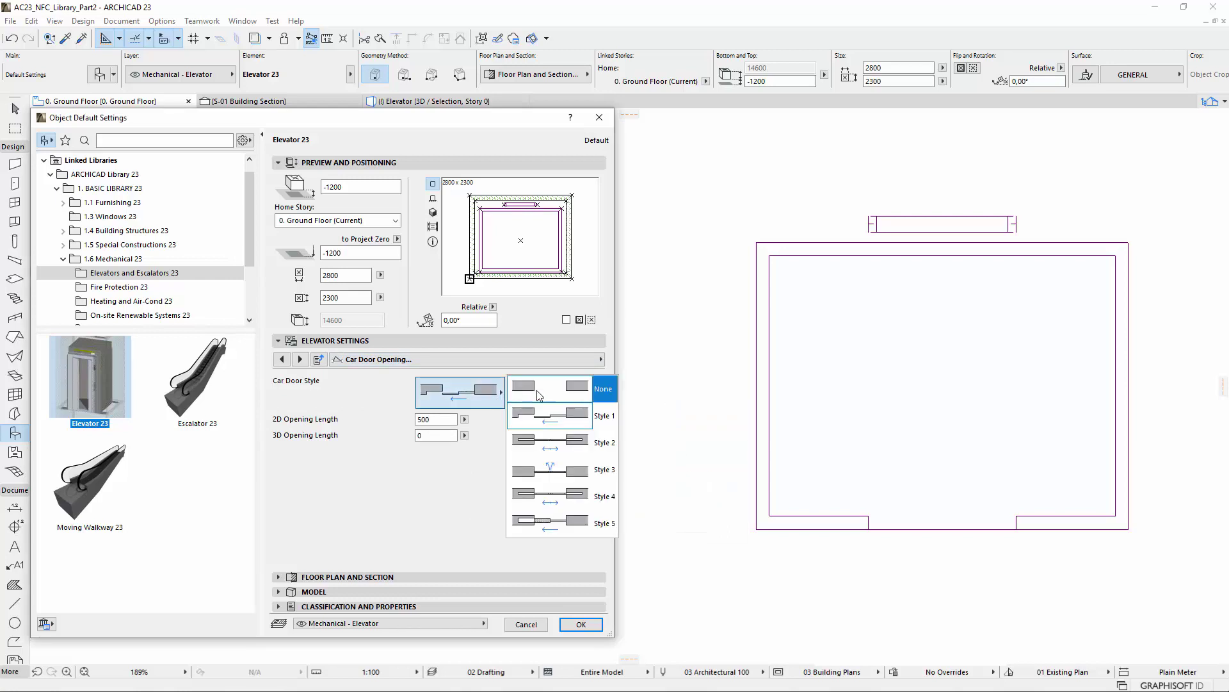
pyautogui.click(607, 534)
pyautogui.doubleClick(439, 420)
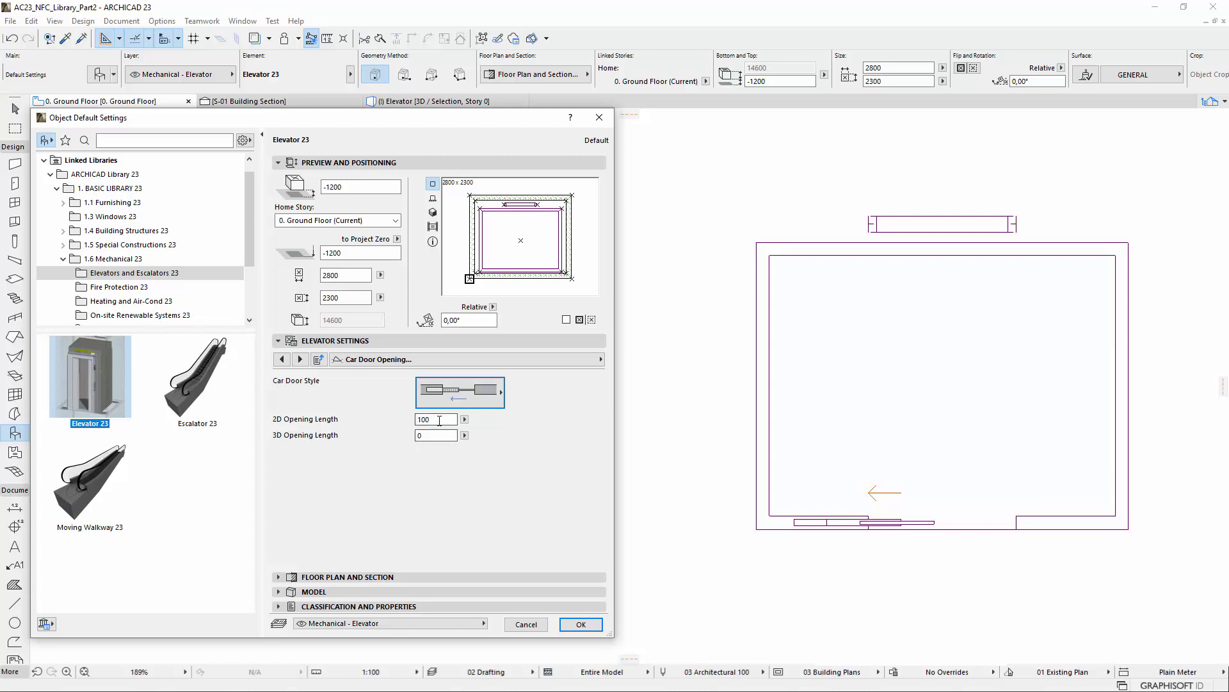
pyautogui.write('100')
pyautogui.click(439, 435)
pyautogui.click(566, 359)
pyautogui.click(678, 418)
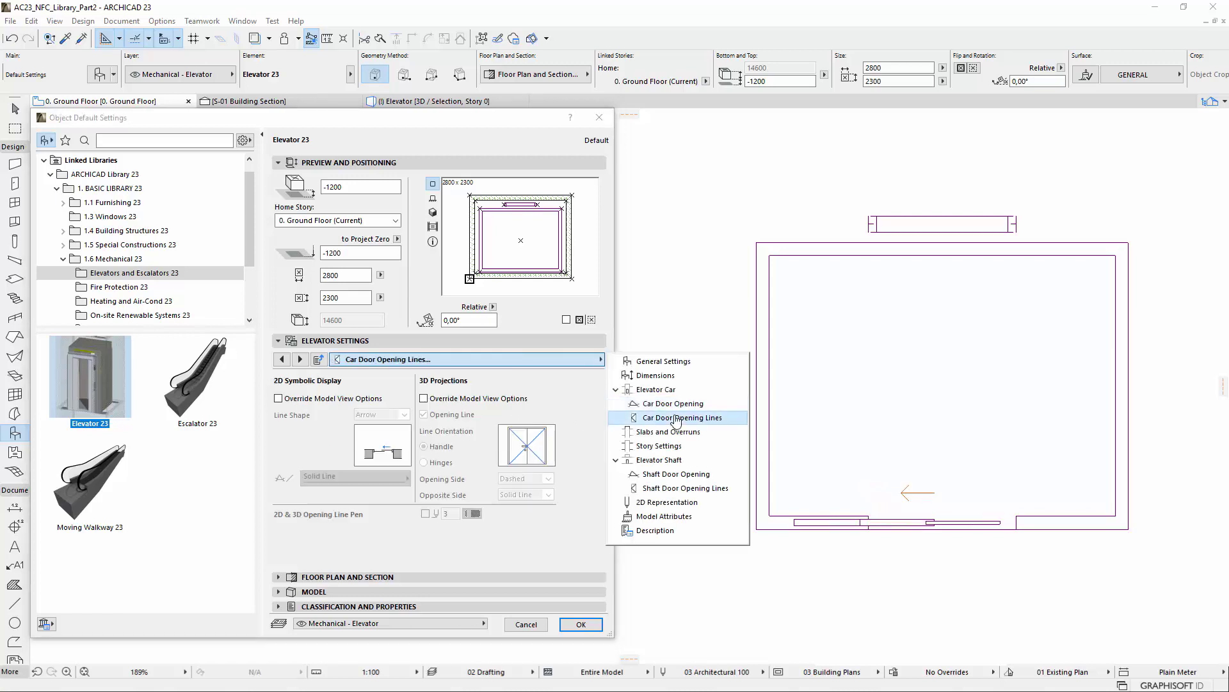
pyautogui.click(583, 396)
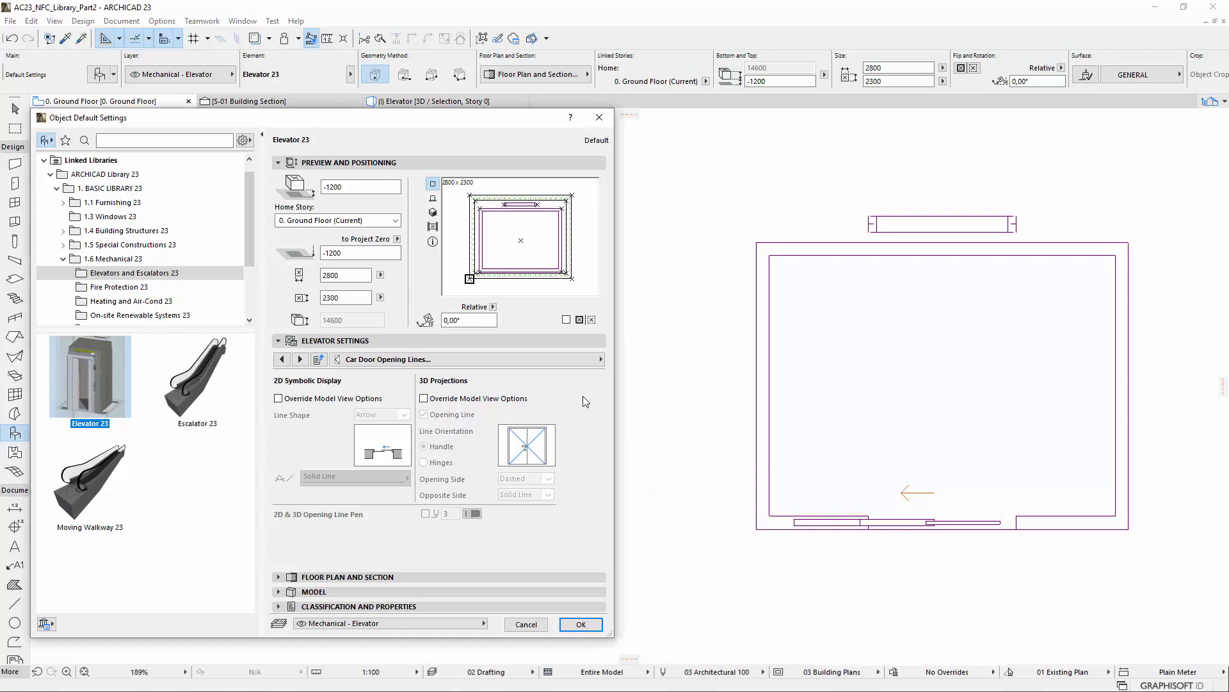
pyautogui.click(323, 400)
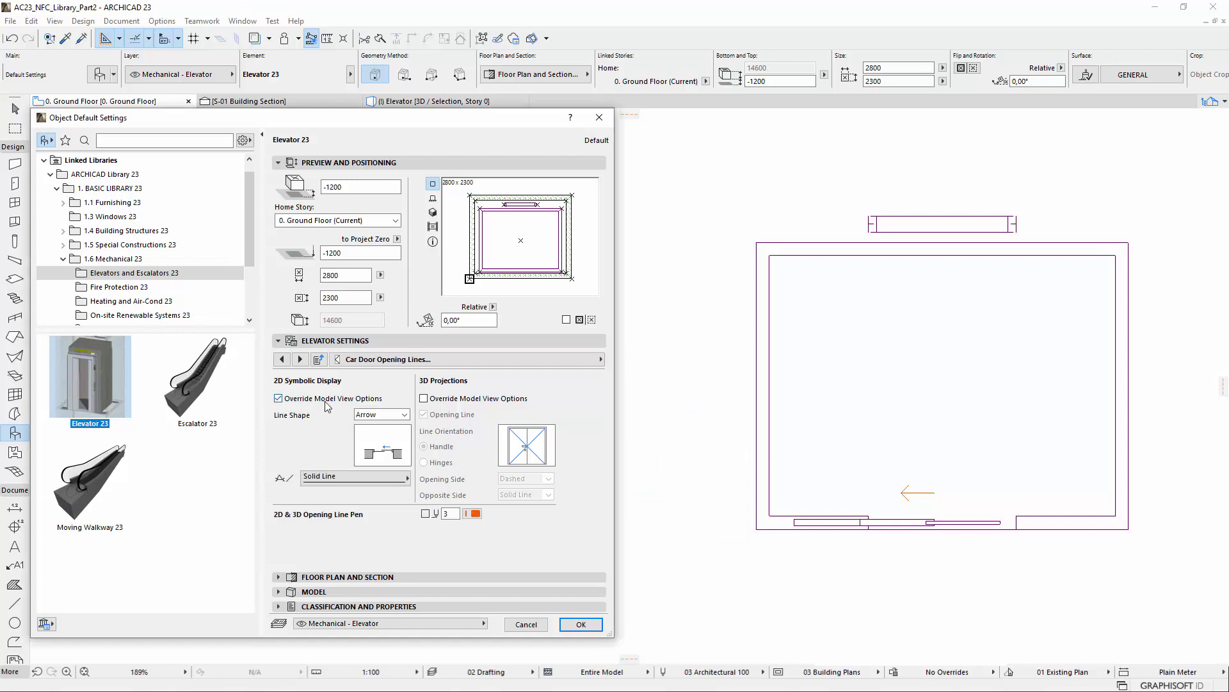
pyautogui.click(405, 415)
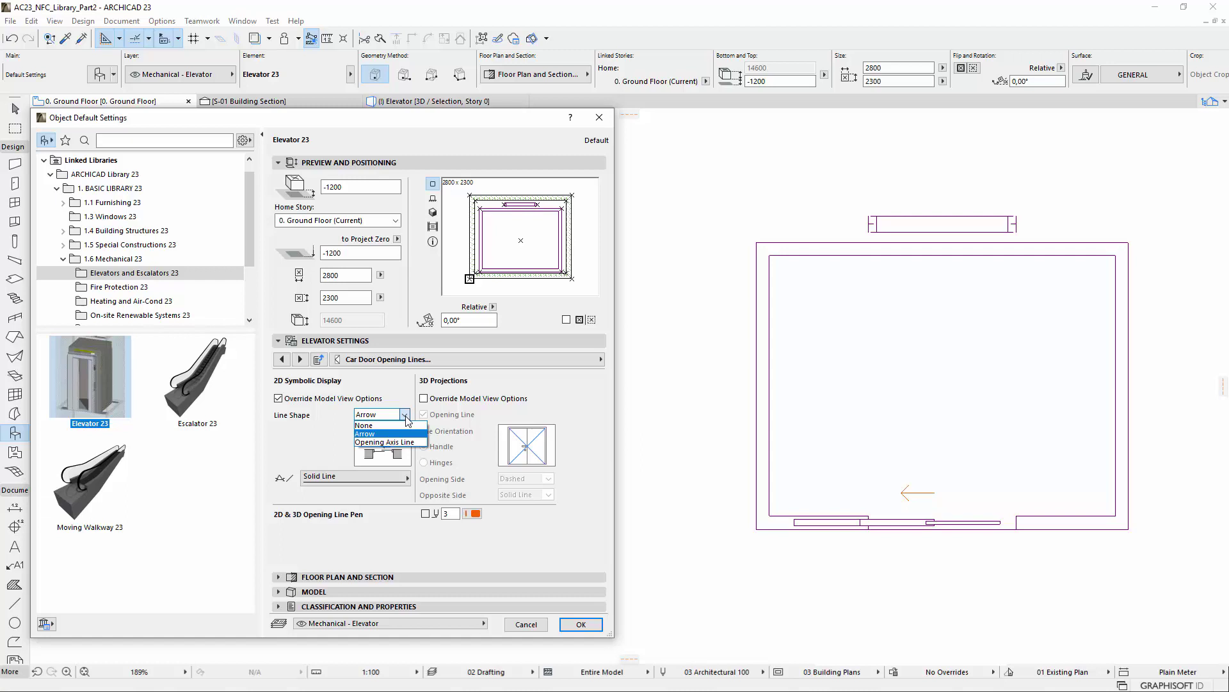
pyautogui.click(406, 434)
pyautogui.click(397, 484)
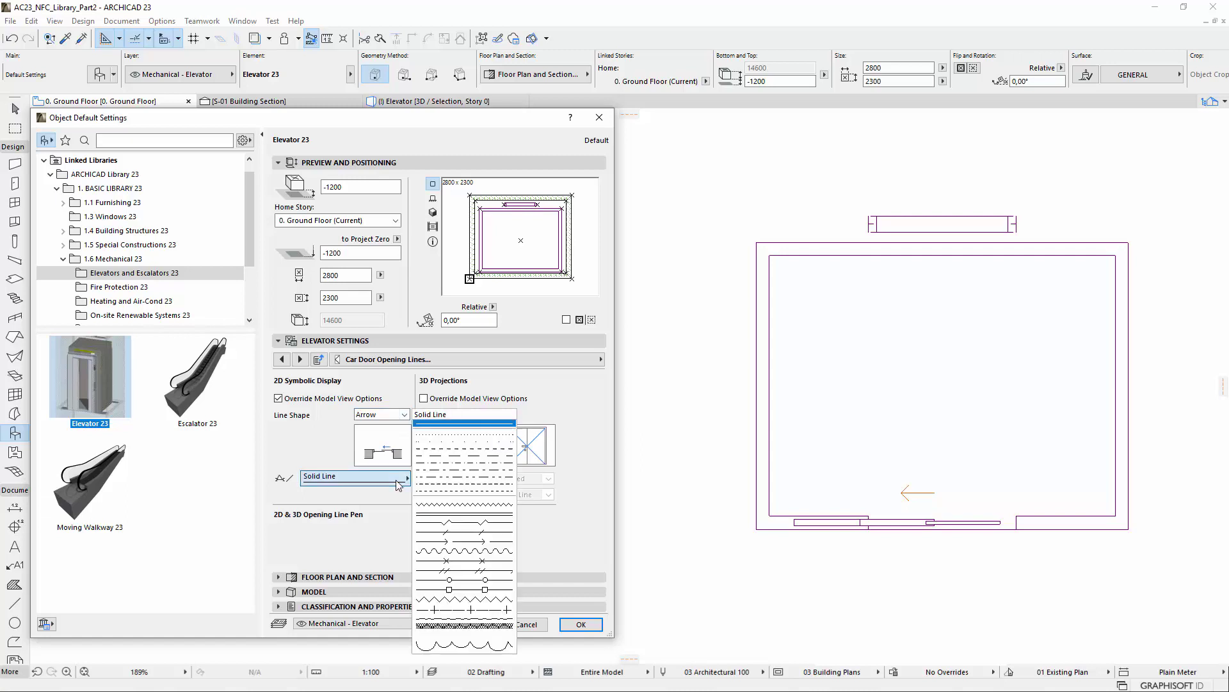
pyautogui.click(399, 546)
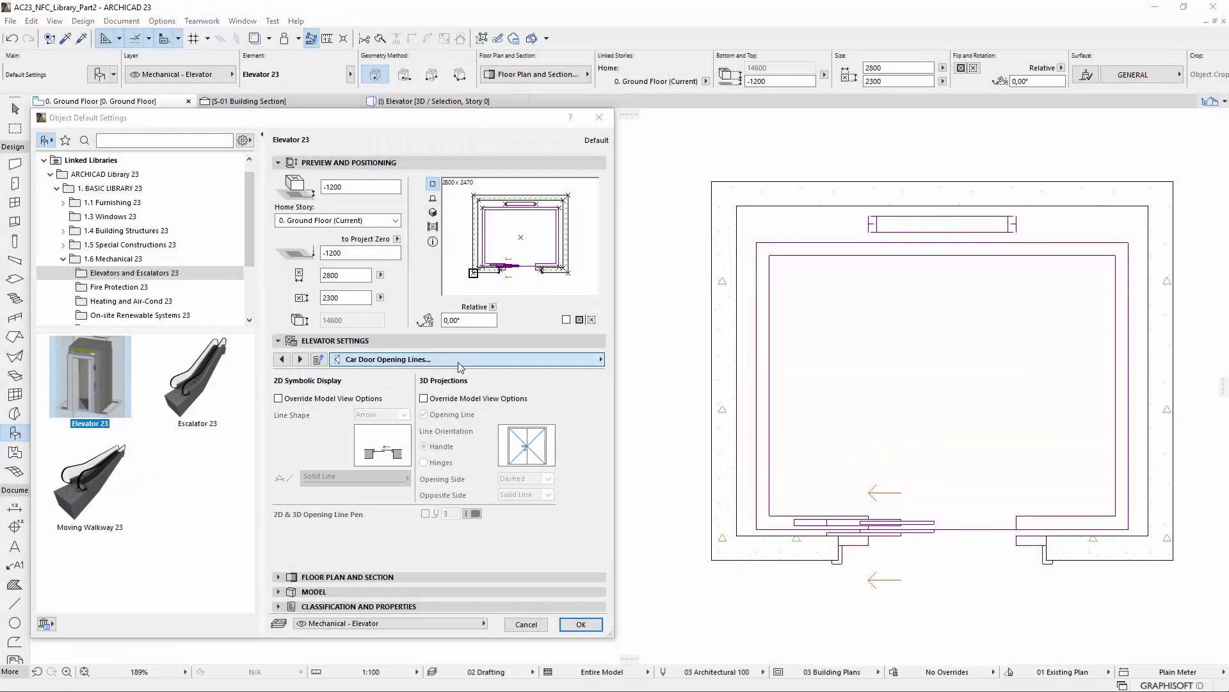
pyautogui.click(565, 362)
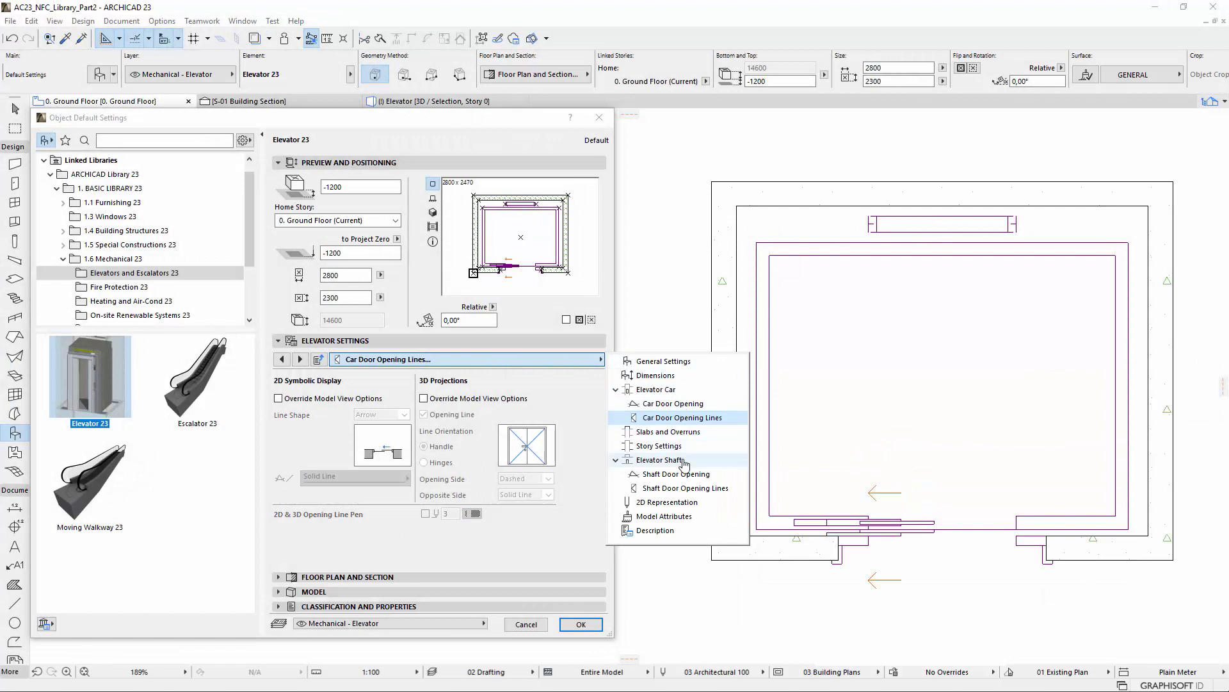
# Review the Elevator Shaft page: sliding shaft doors, outer frame on, control panel left
pyautogui.click(661, 460)
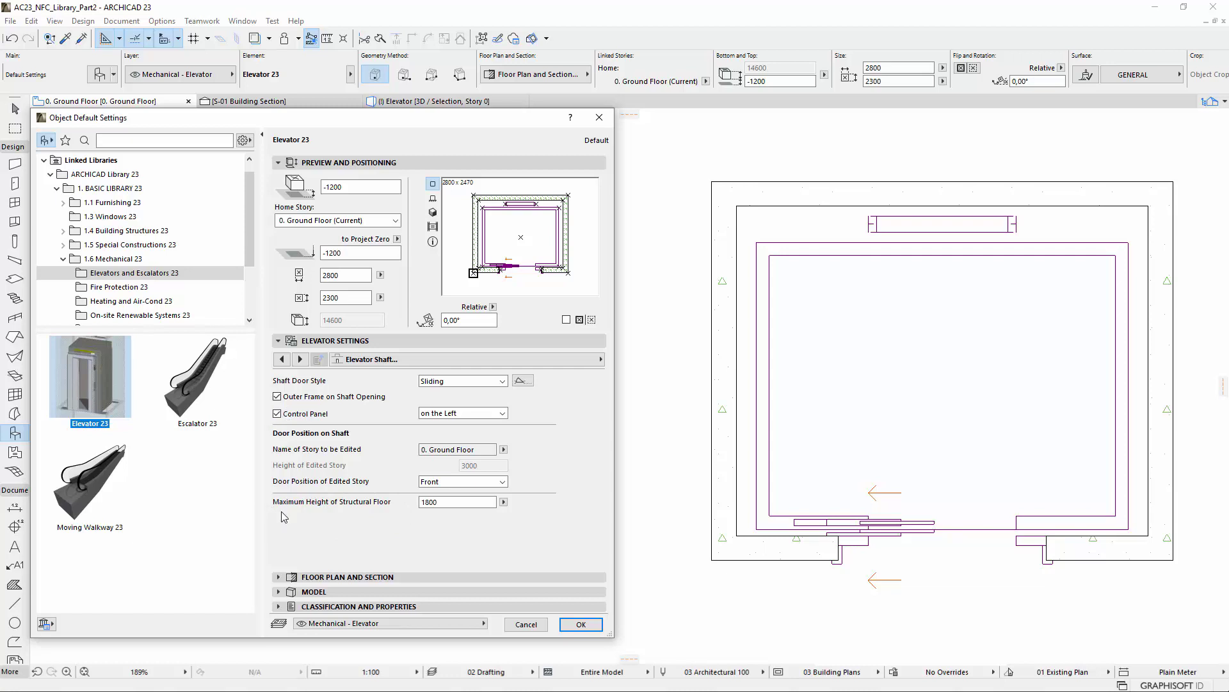
pyautogui.click(278, 395)
pyautogui.click(514, 363)
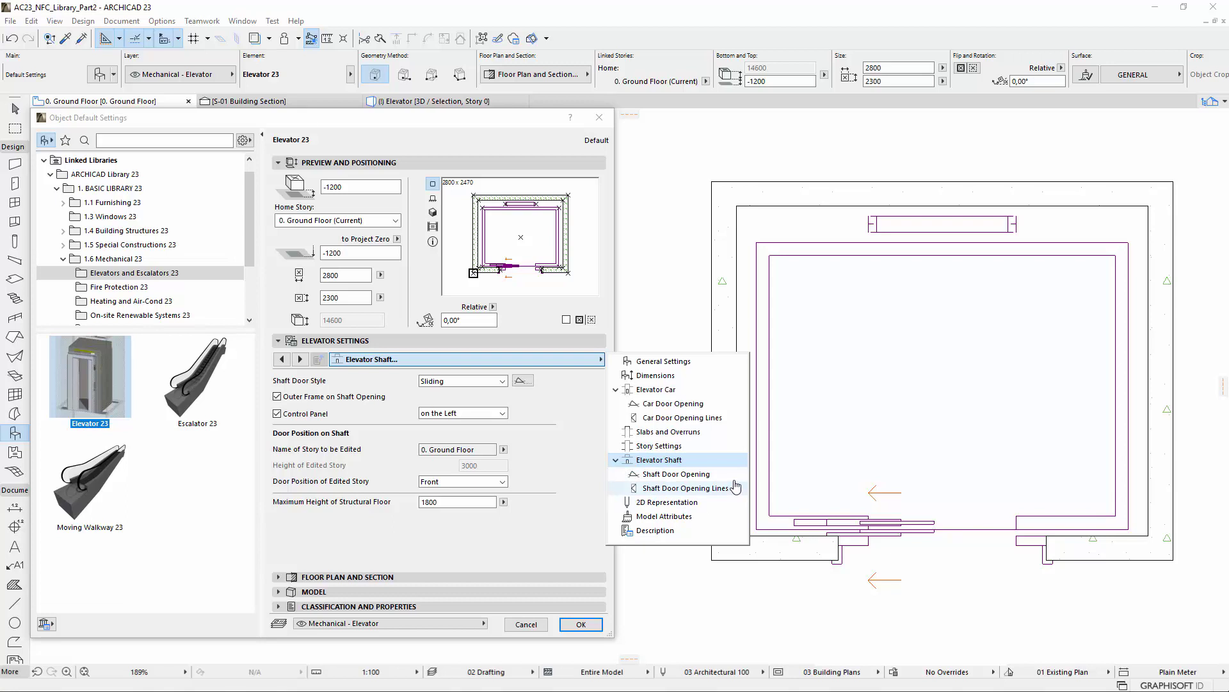
# On the 2D Representation page, fold SHAFT and SHAFT DOOR and expand CAR's pen and fill settings
pyautogui.click(723, 502)
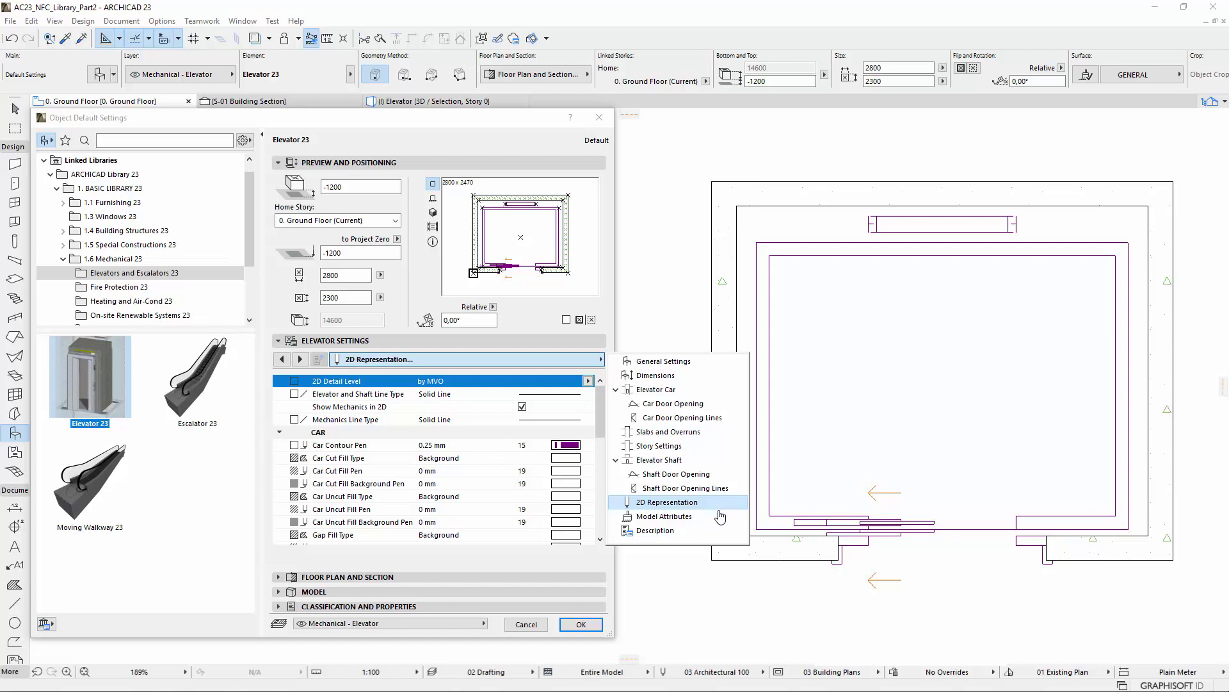
pyautogui.click(718, 524)
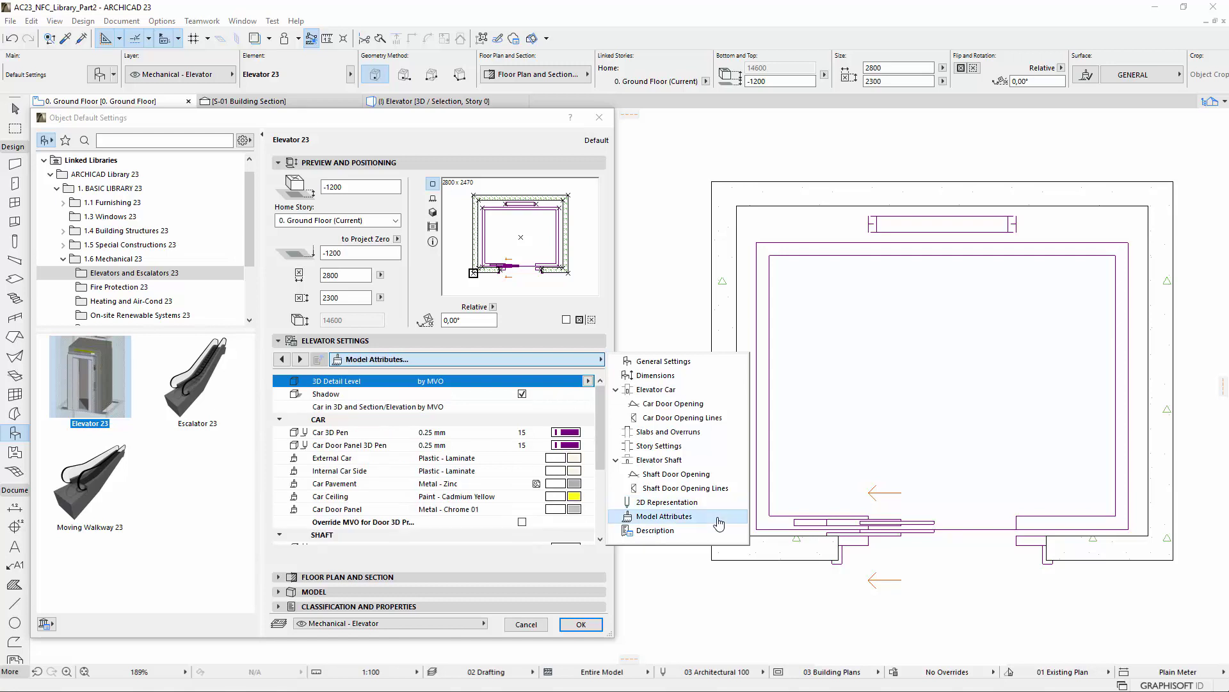
pyautogui.click(717, 506)
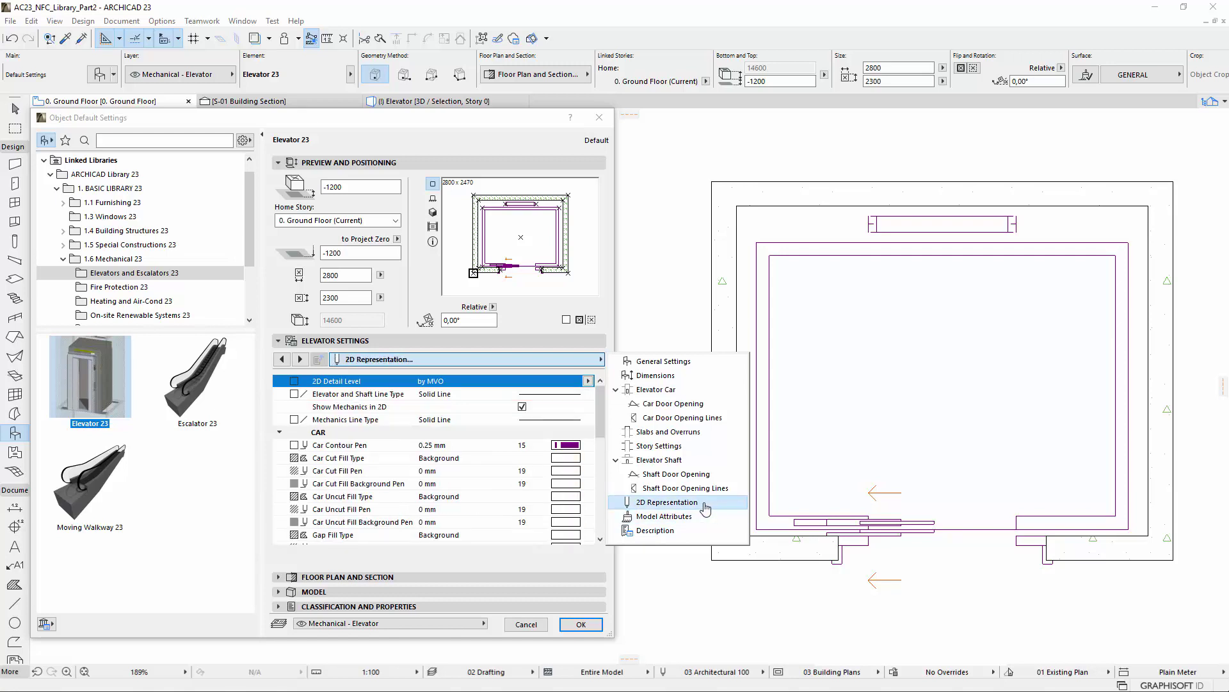
pyautogui.click(281, 437)
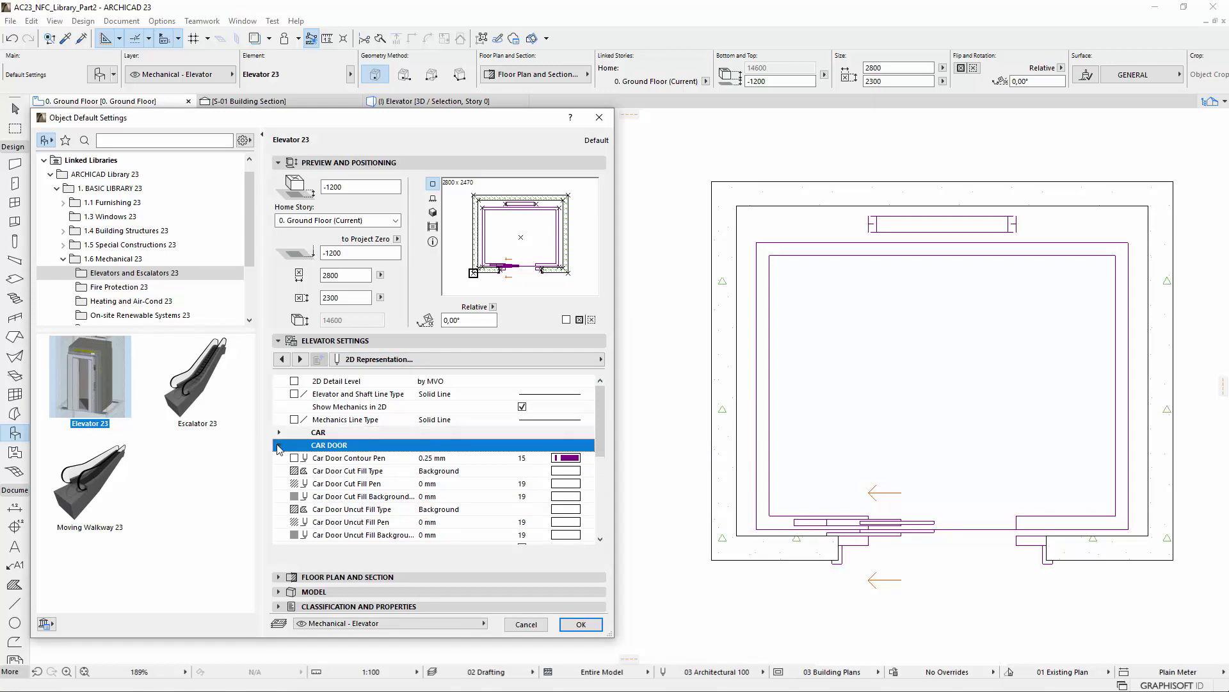
pyautogui.click(278, 450)
pyautogui.click(279, 471)
pyautogui.click(280, 470)
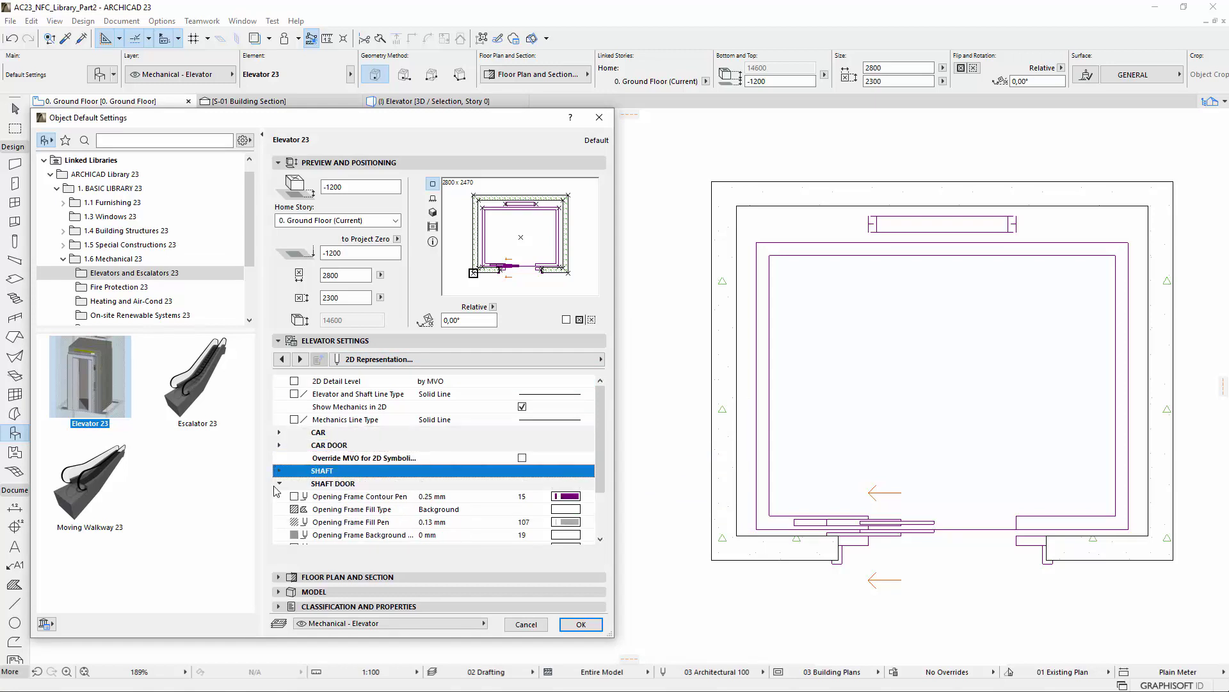
pyautogui.click(279, 484)
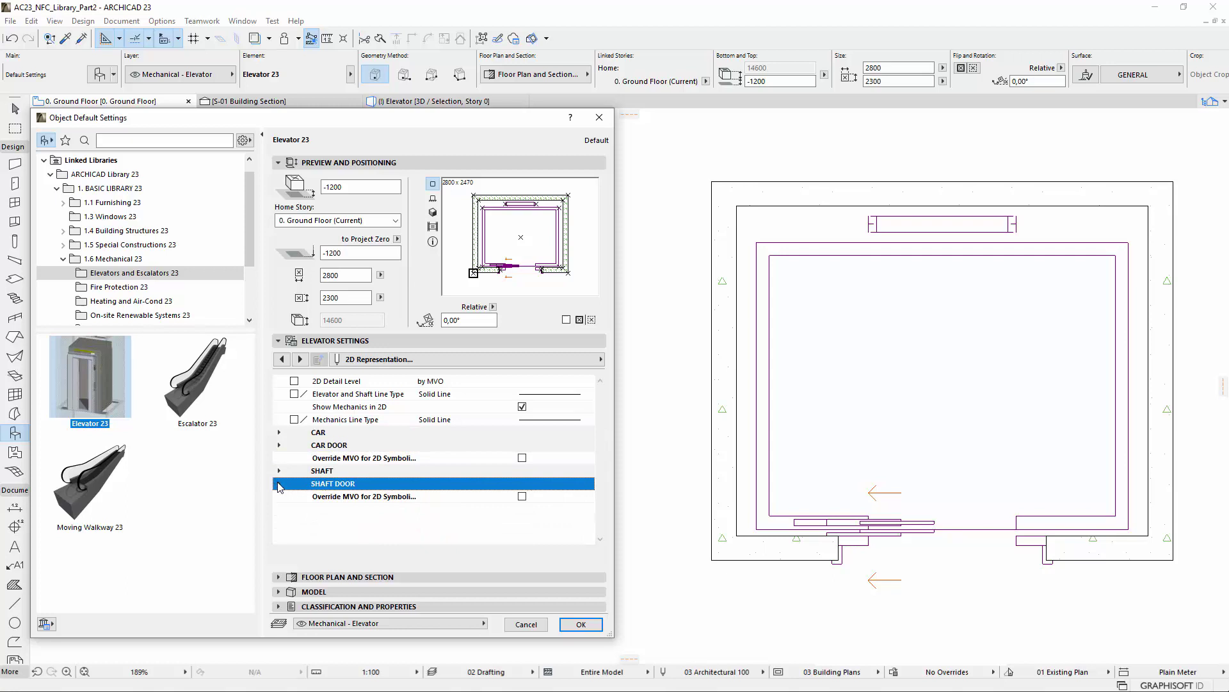
pyautogui.click(294, 549)
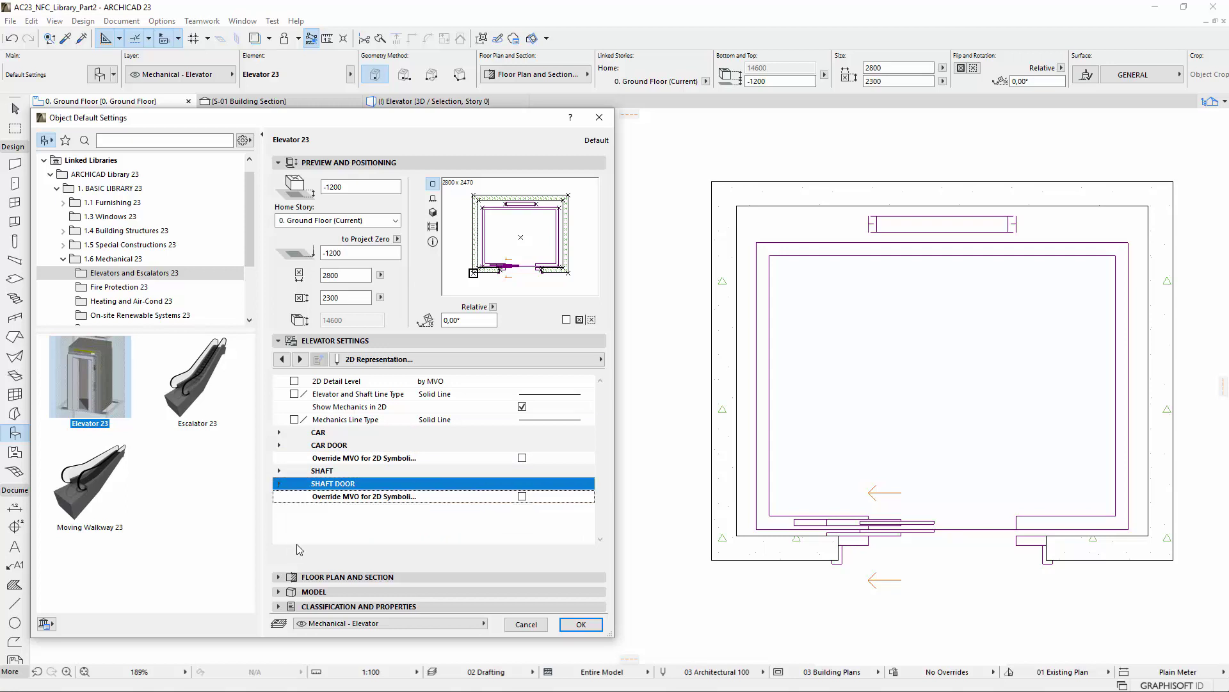
pyautogui.click(280, 432)
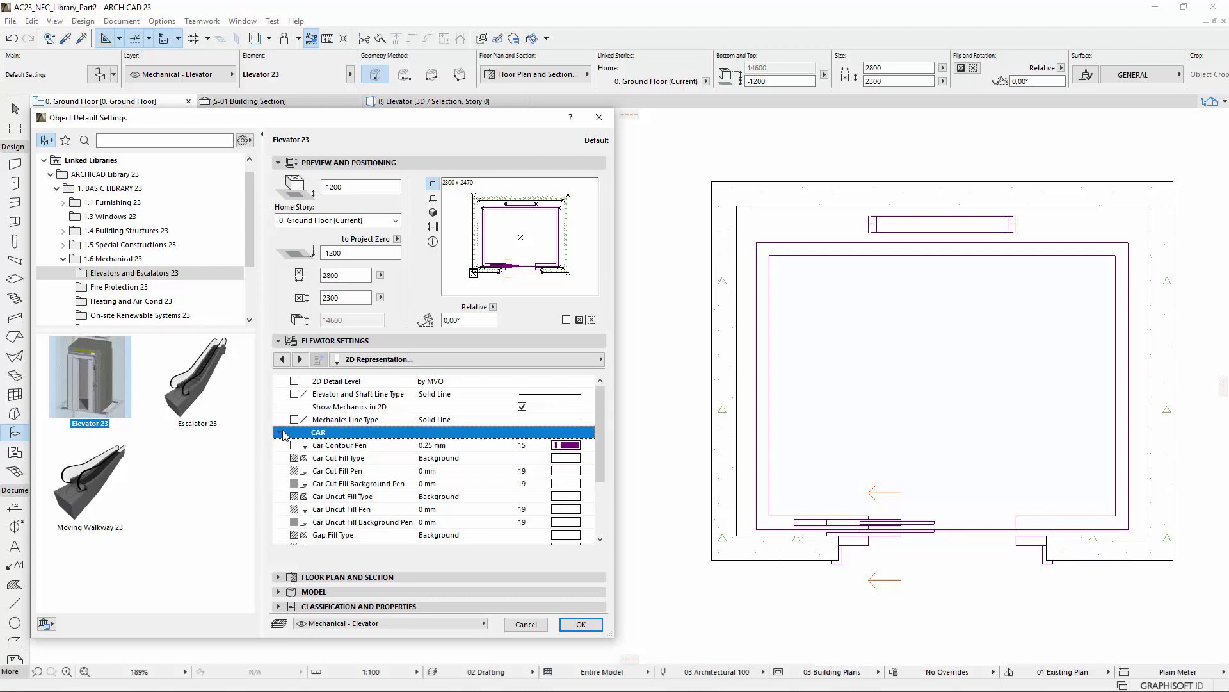
pyautogui.scroll(-2, 285, 435)
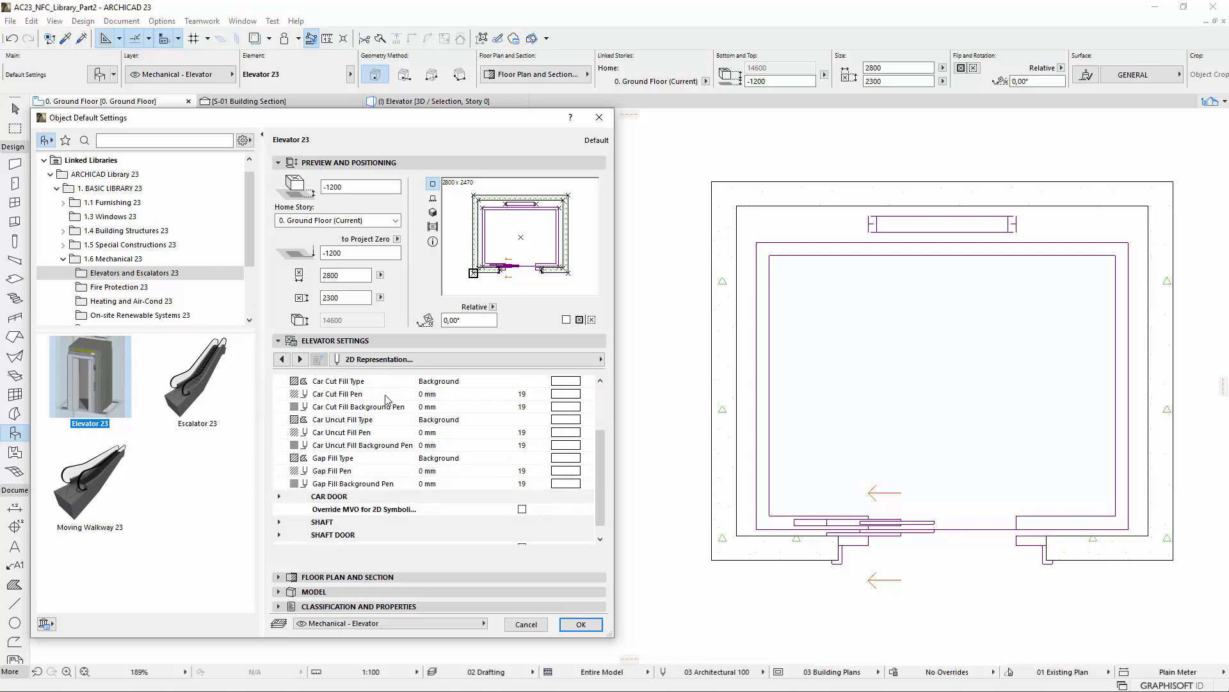
pyautogui.scroll(1, 381, 460)
pyautogui.click(381, 457)
# Switch to the Model Attributes page and collapse the CAR and SHAFT groups
pyautogui.click(480, 360)
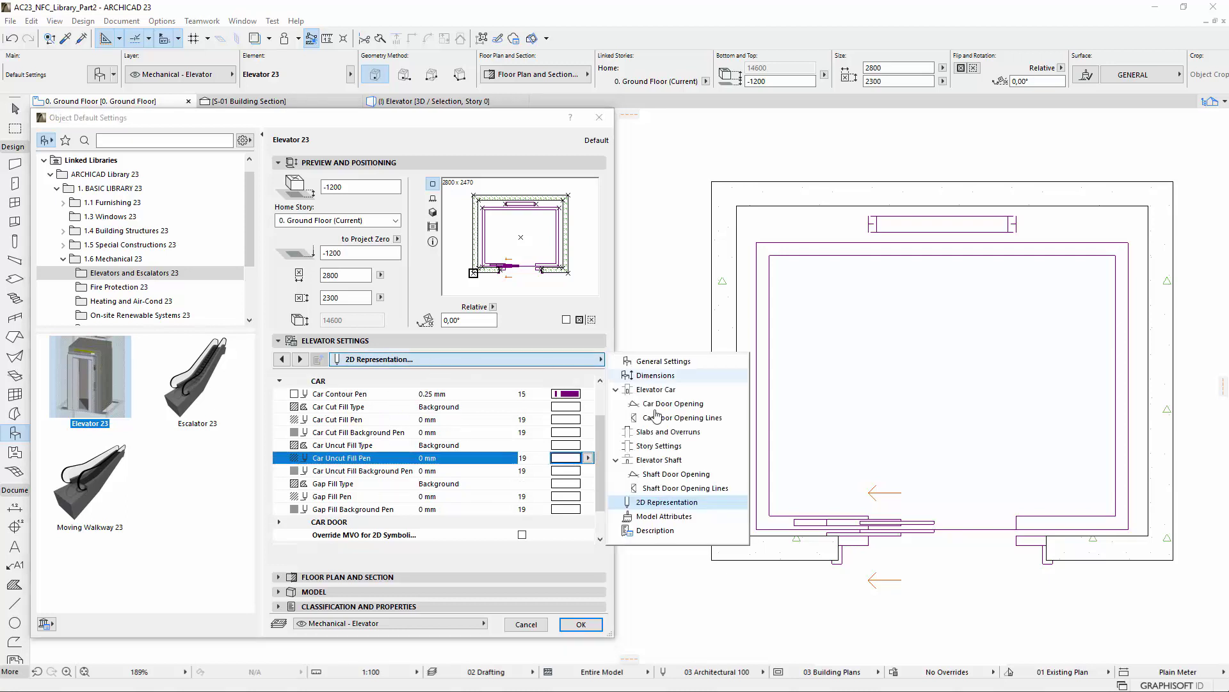
pyautogui.click(664, 517)
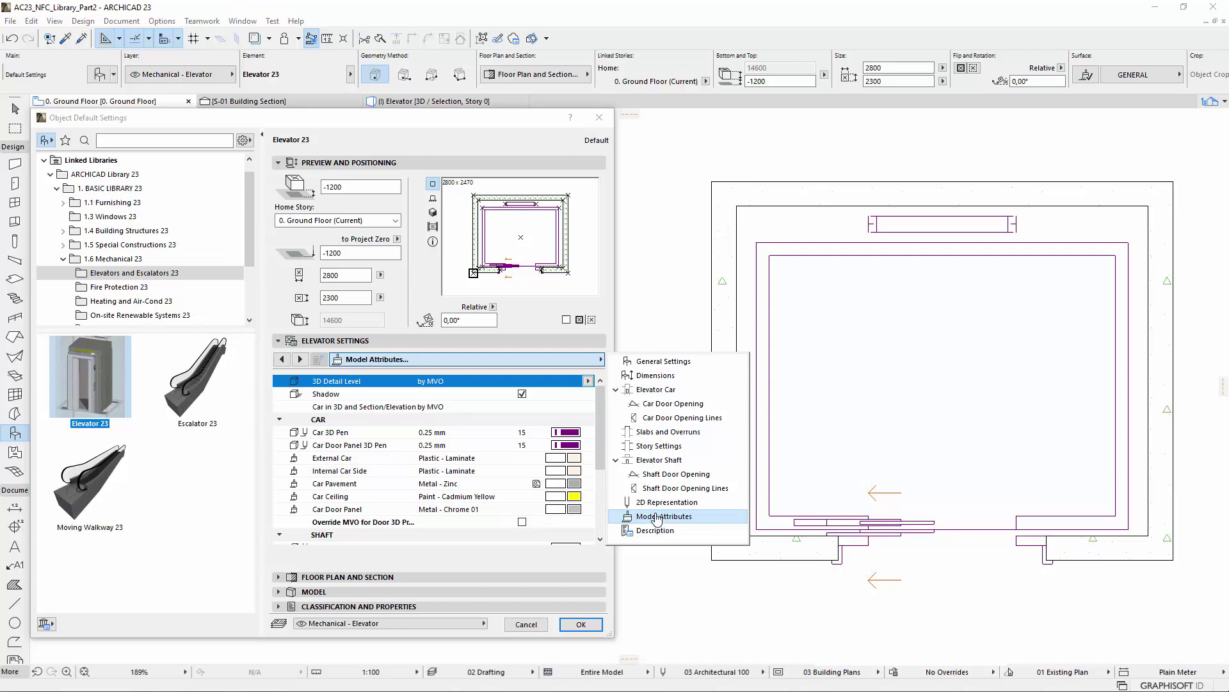
pyautogui.click(281, 423)
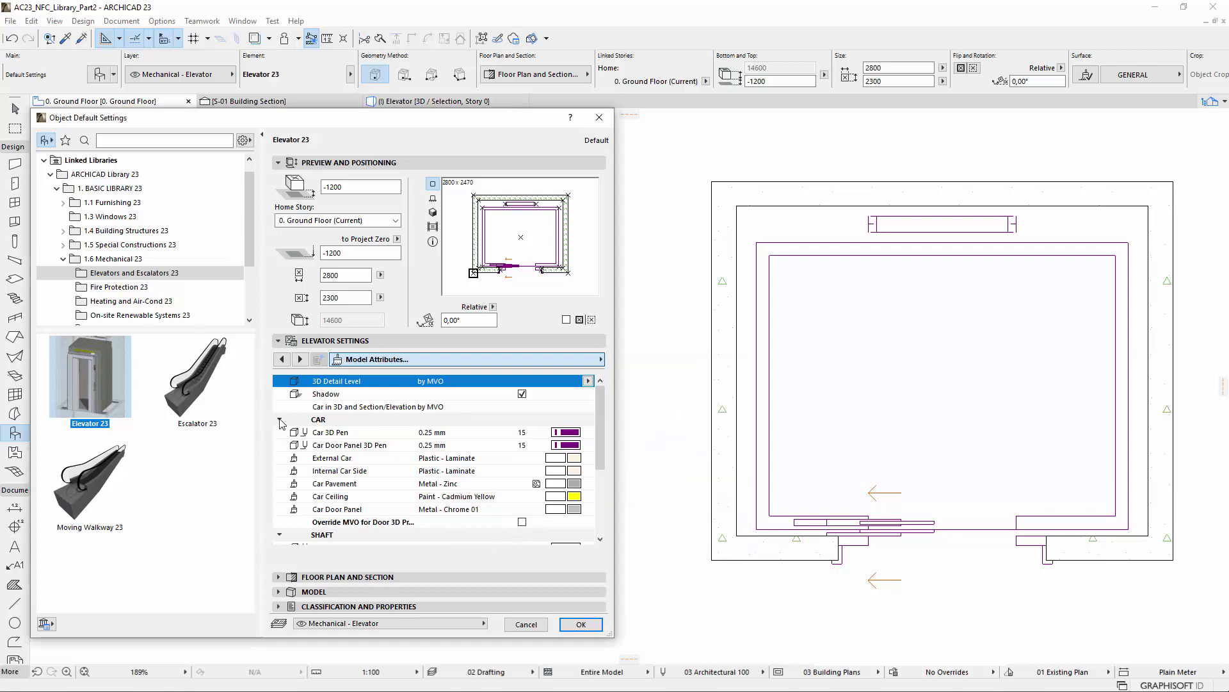
pyautogui.click(281, 423)
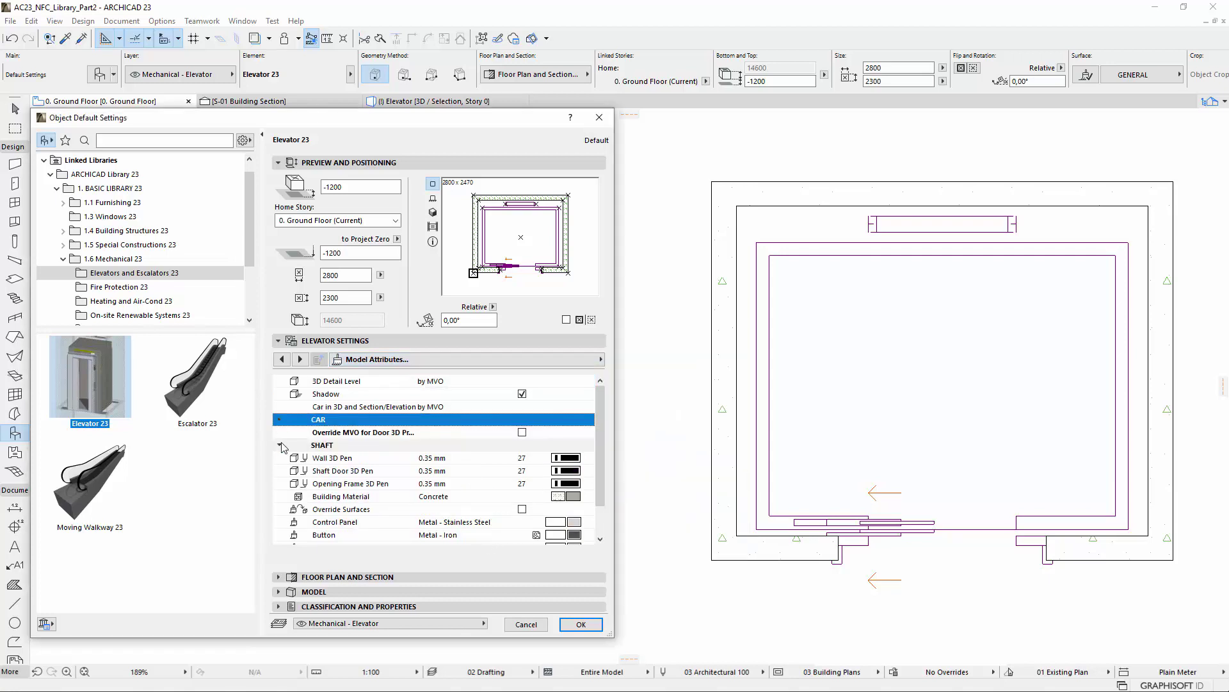
pyautogui.click(281, 446)
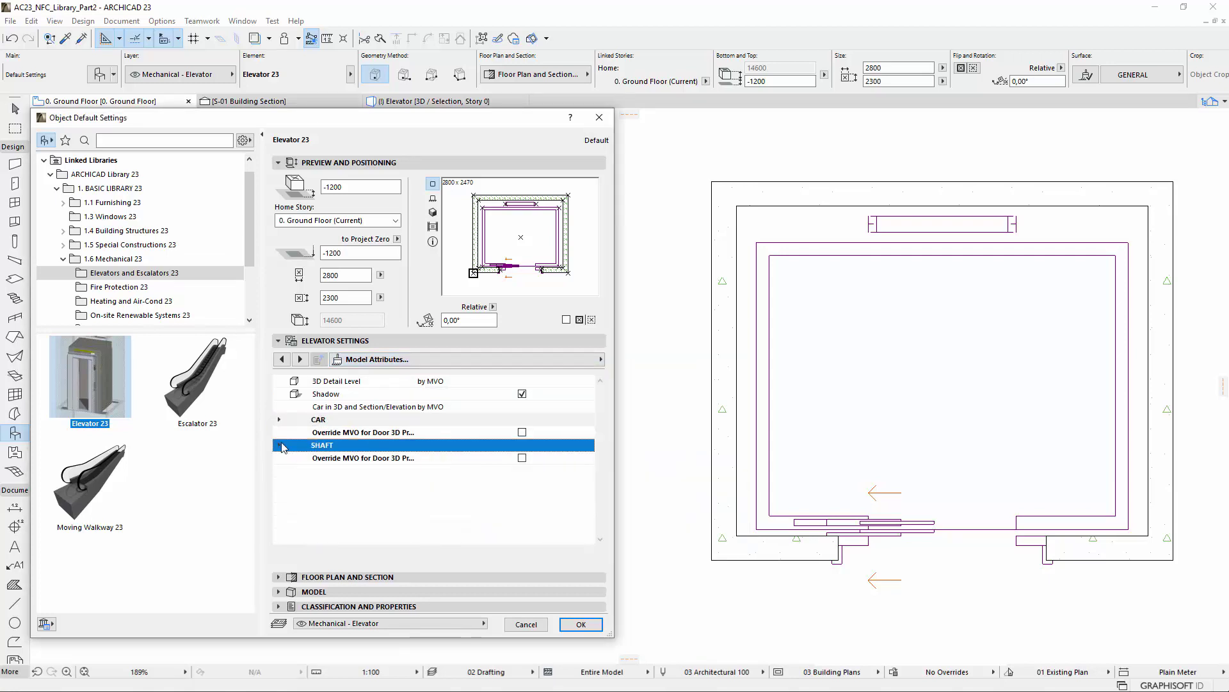
# Turn on Override MVO for Door 3D Projections and expand SHAFT's pens and materials
pyautogui.click(543, 435)
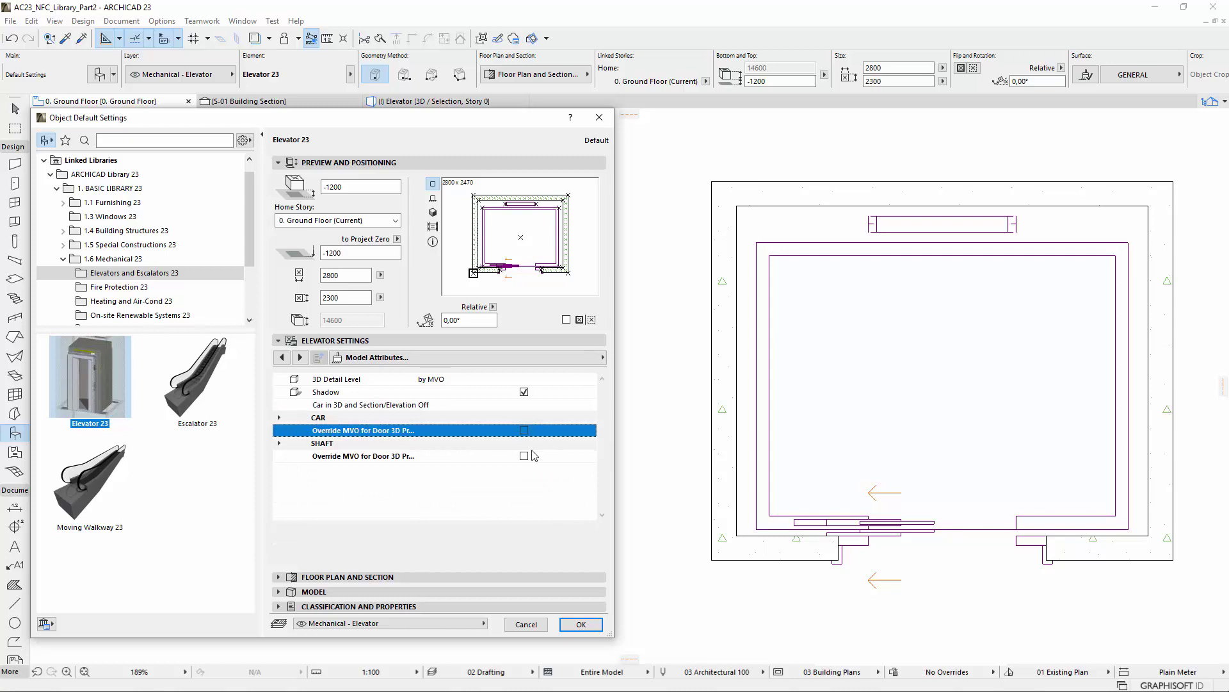
pyautogui.click(524, 456)
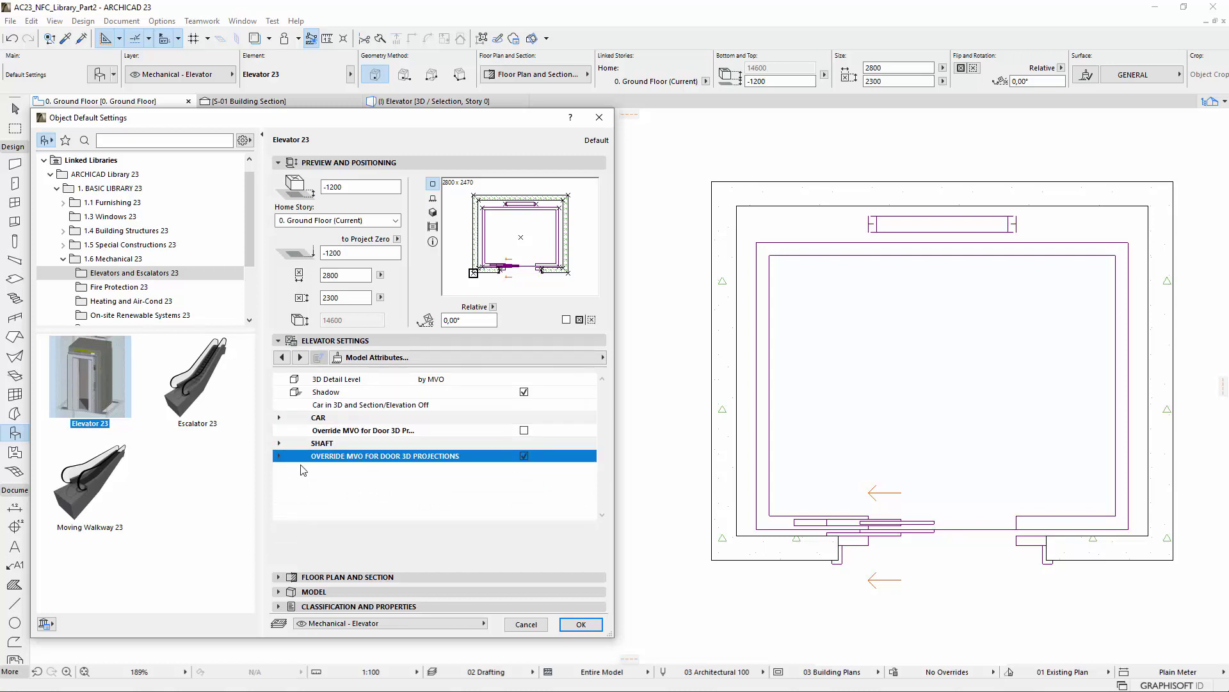
pyautogui.click(280, 455)
pyautogui.scroll(-1, 429, 470)
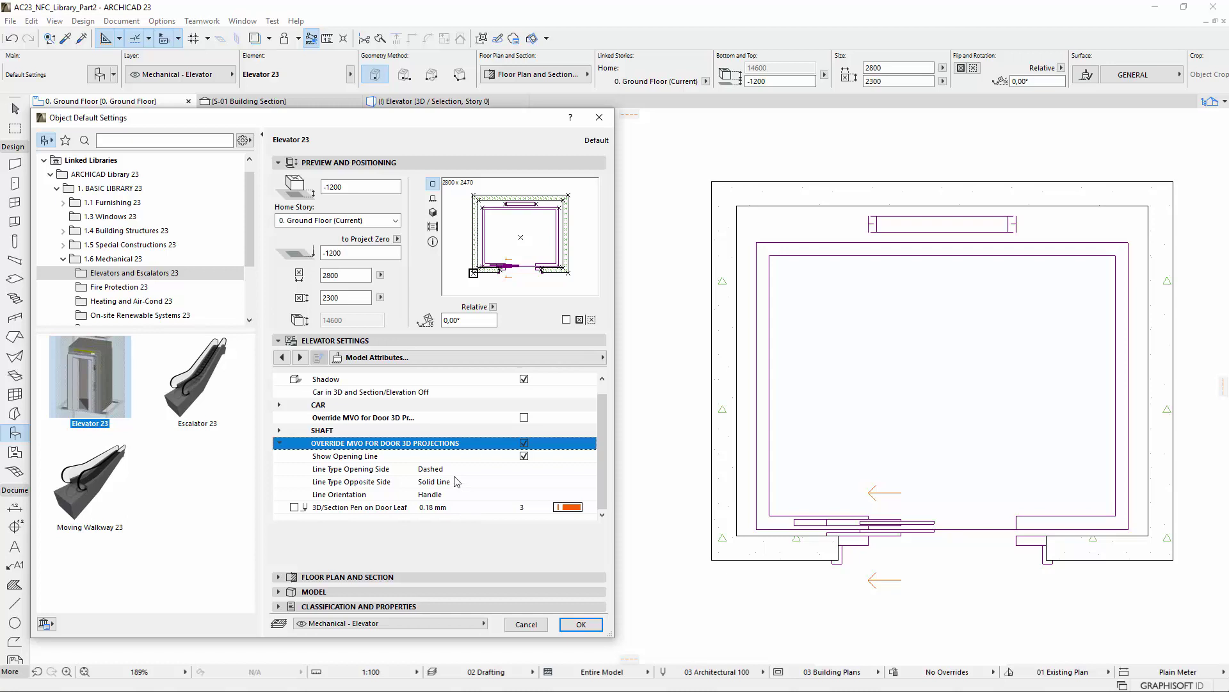
pyautogui.click(278, 443)
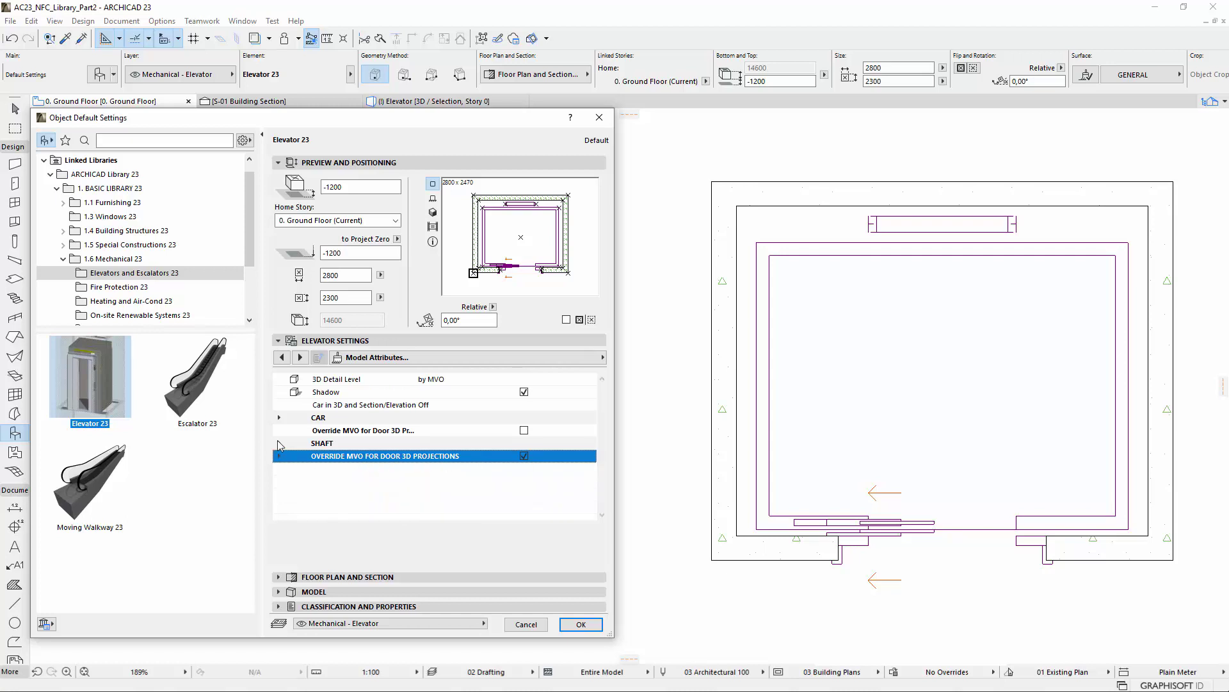
pyautogui.click(280, 447)
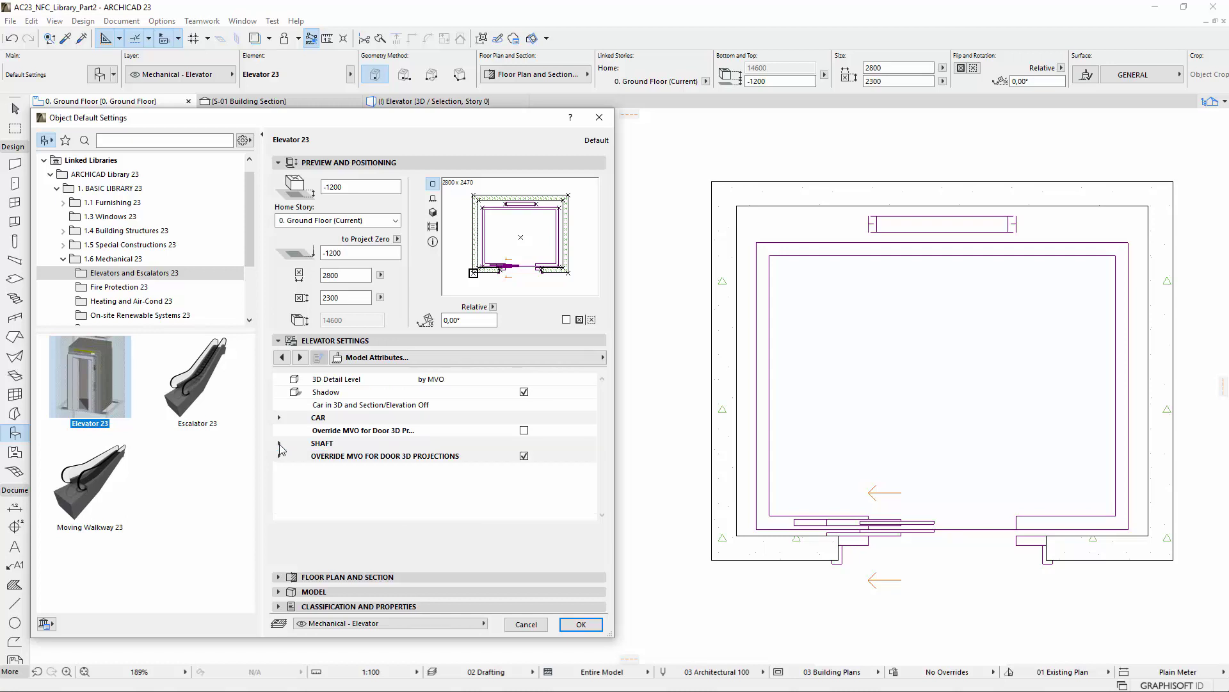
pyautogui.click(281, 446)
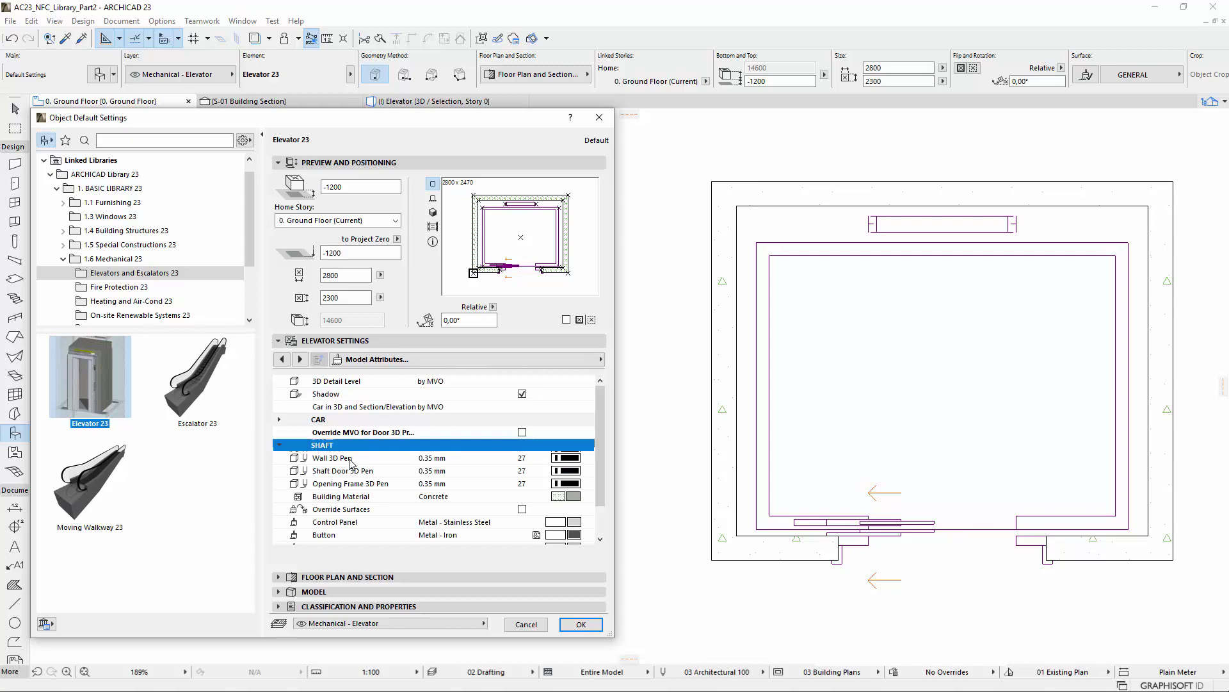
pyautogui.scroll(-1, 350, 461)
# Keep Concrete as the shaft material, enable Override Surfaces, and close the elevator settings
pyautogui.click(384, 462)
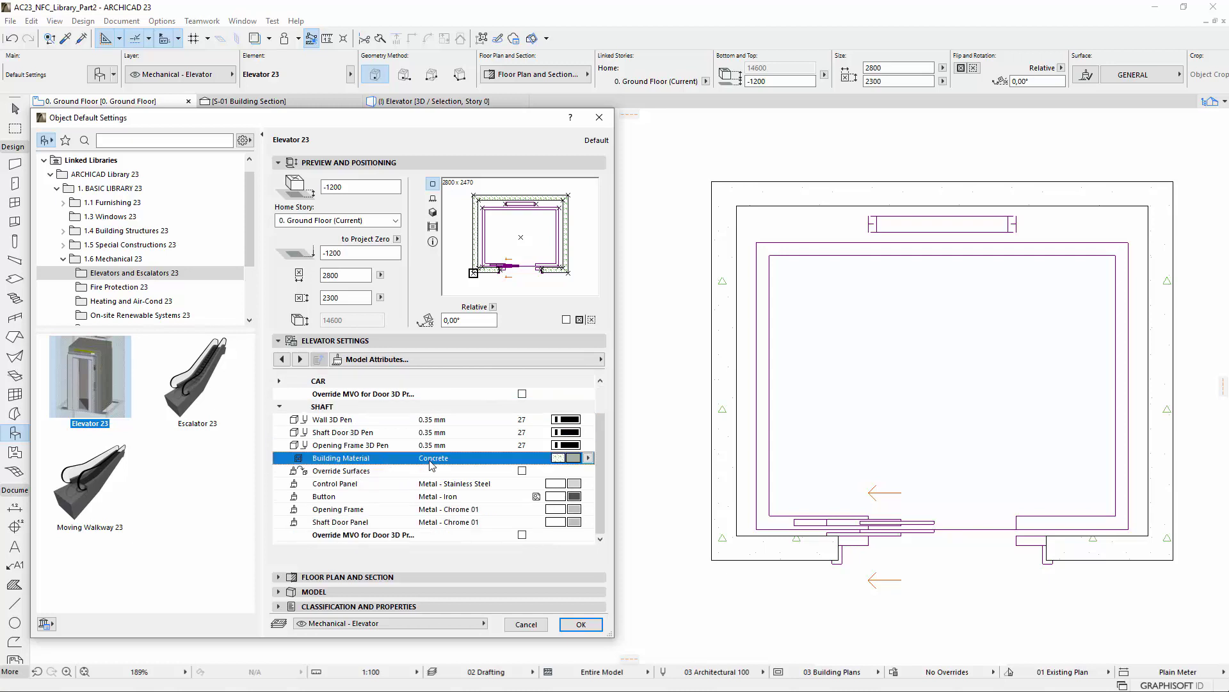
pyautogui.click(589, 459)
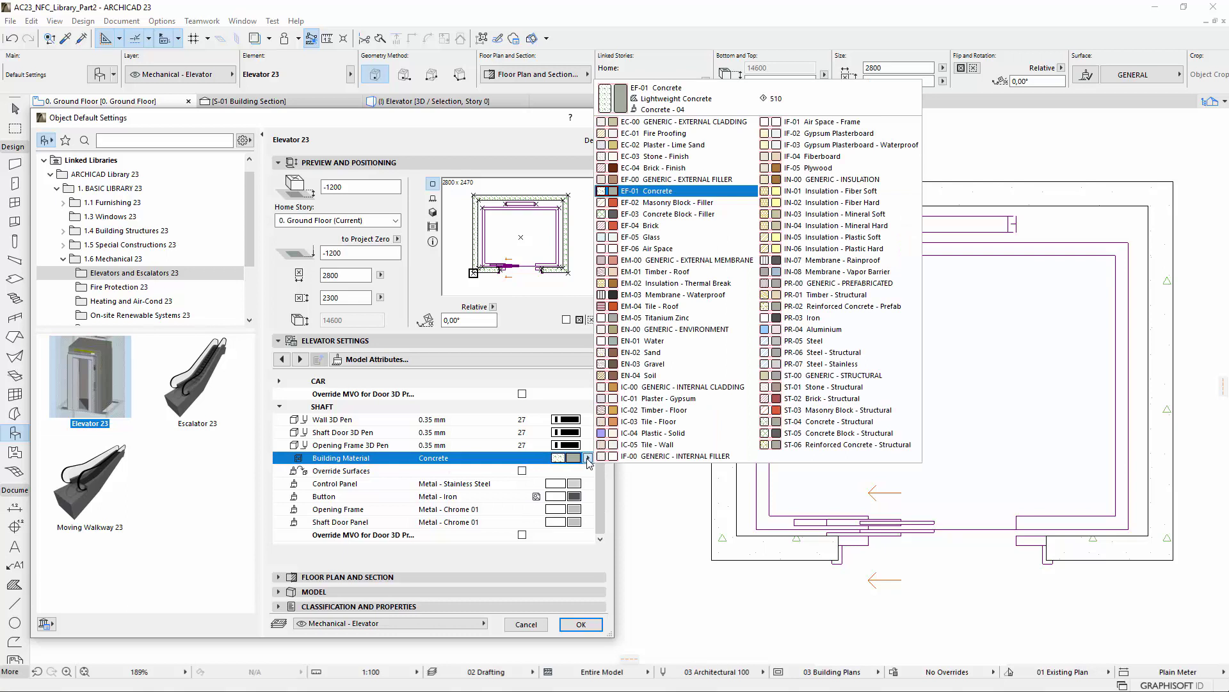
pyautogui.click(589, 460)
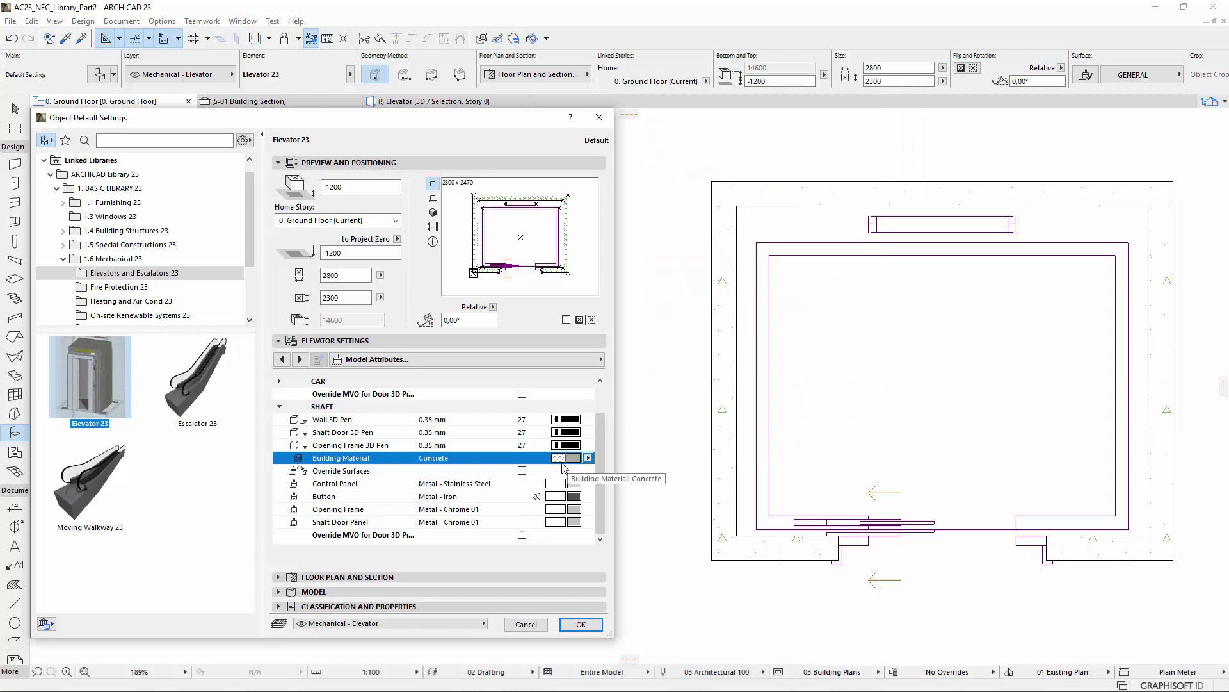
pyautogui.click(522, 471)
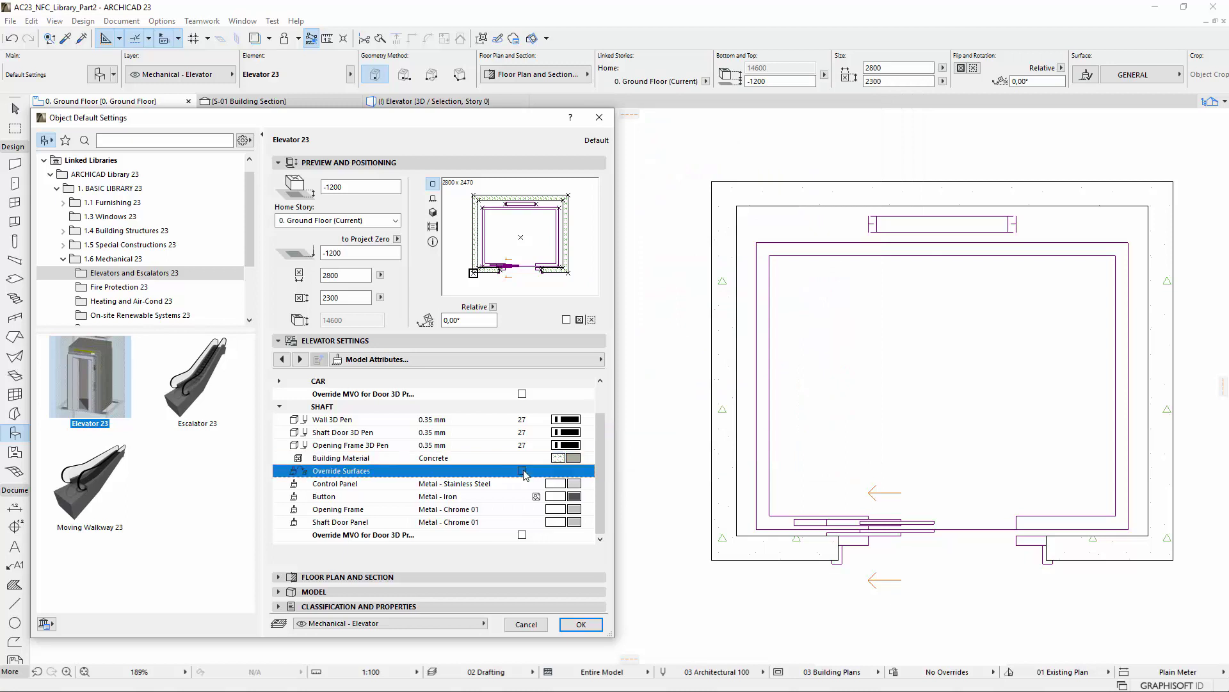
pyautogui.scroll(-1, 509, 470)
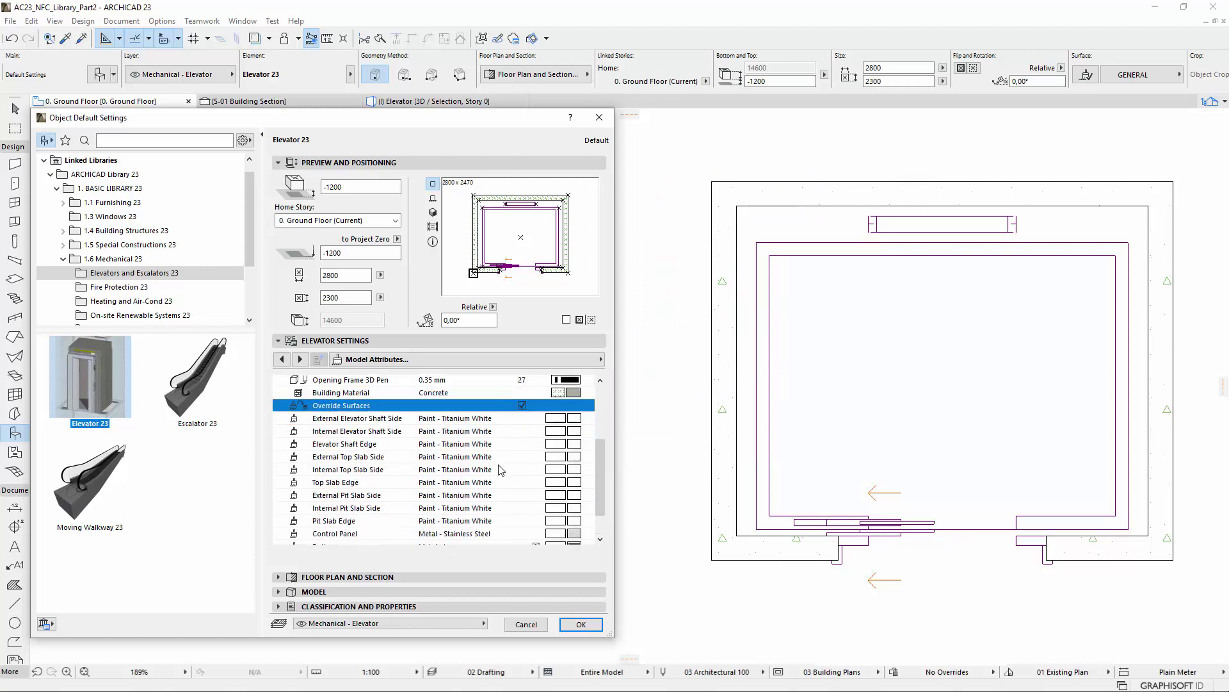
pyautogui.scroll(-1, 497, 468)
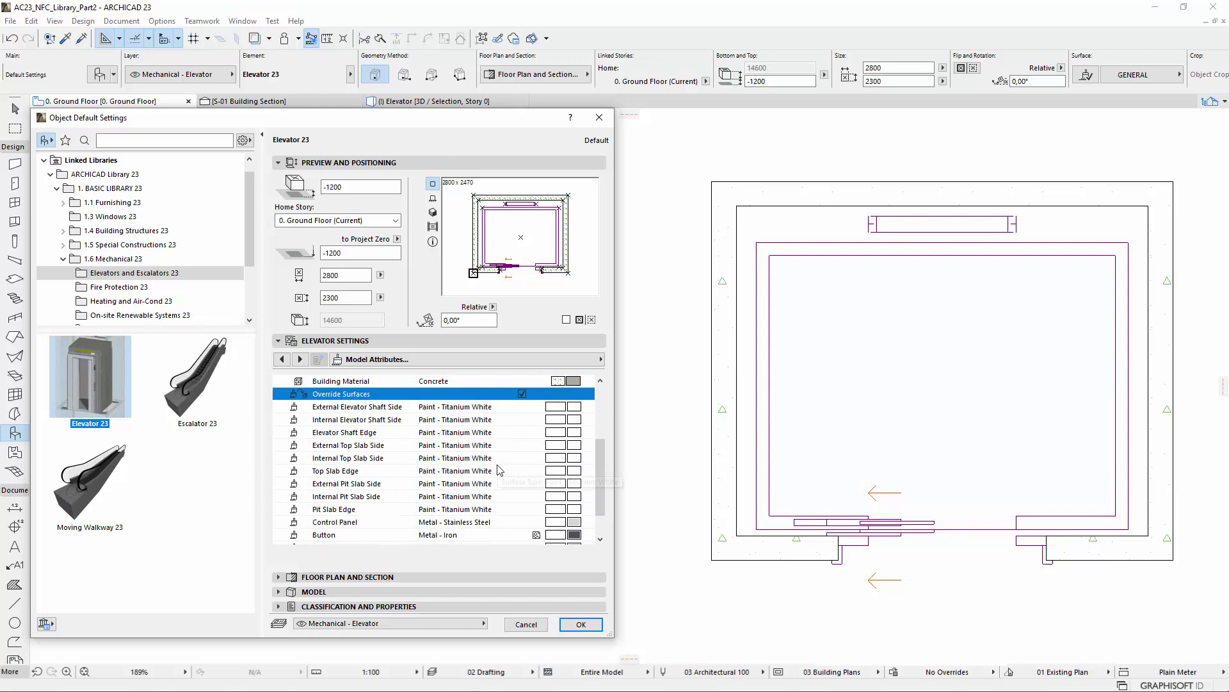
pyautogui.click(580, 624)
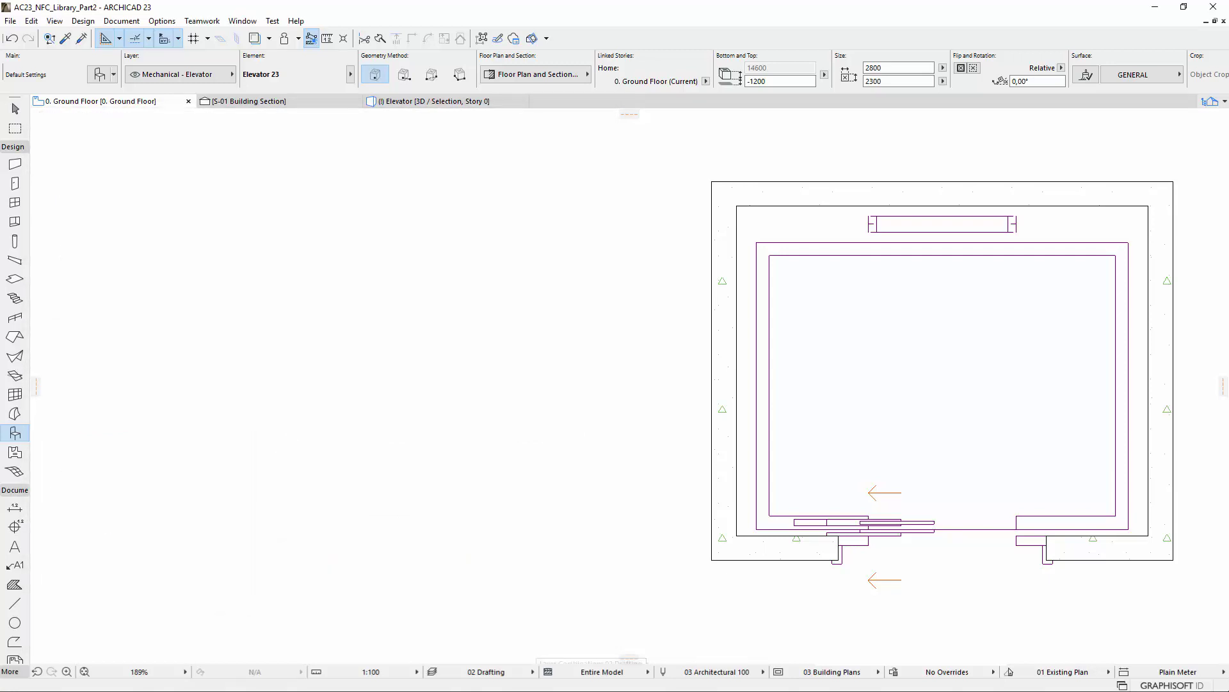
# Set the partial structure display to Core Only, then view the elevator's story display choices
pyautogui.click(596, 671)
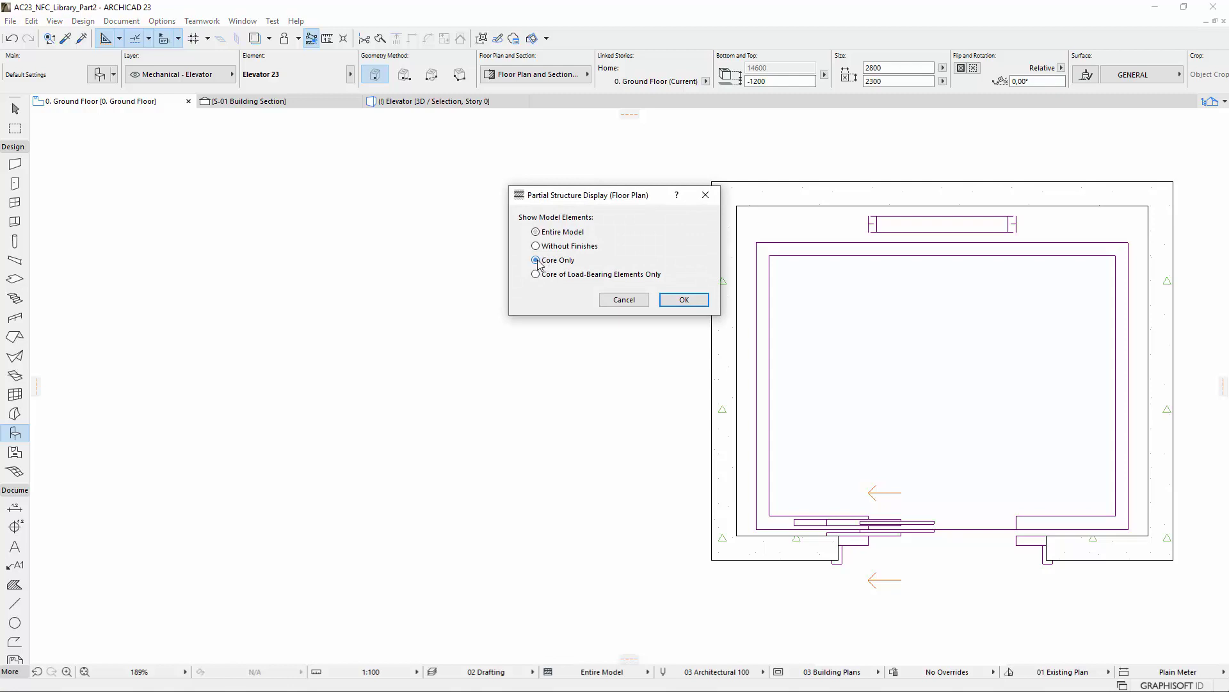
pyautogui.click(675, 300)
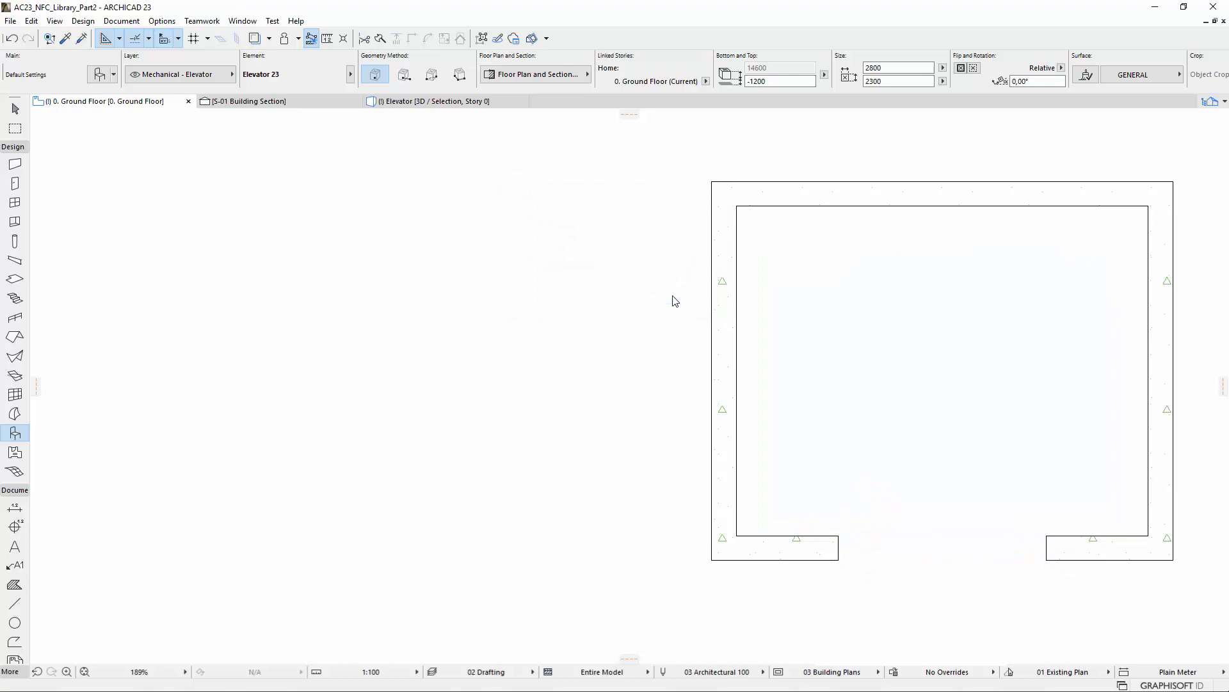
pyautogui.click(541, 384)
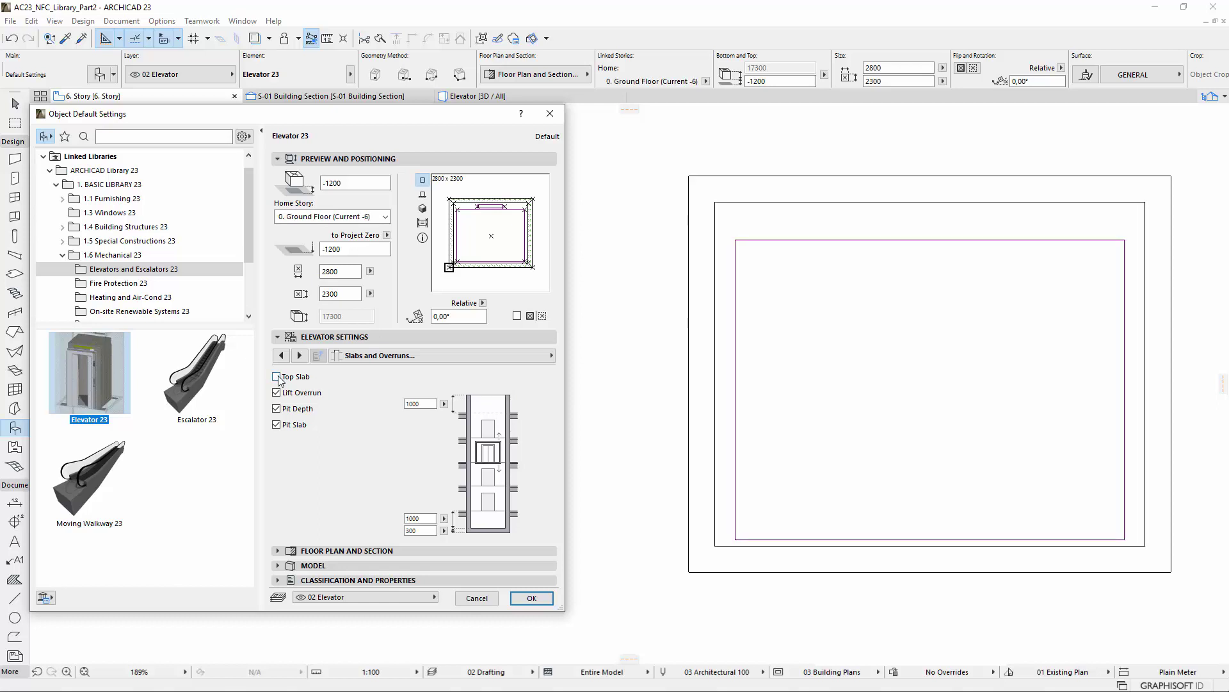
# Uncheck Top Slab on the elevator's Slabs and Overruns page
pyautogui.click(277, 377)
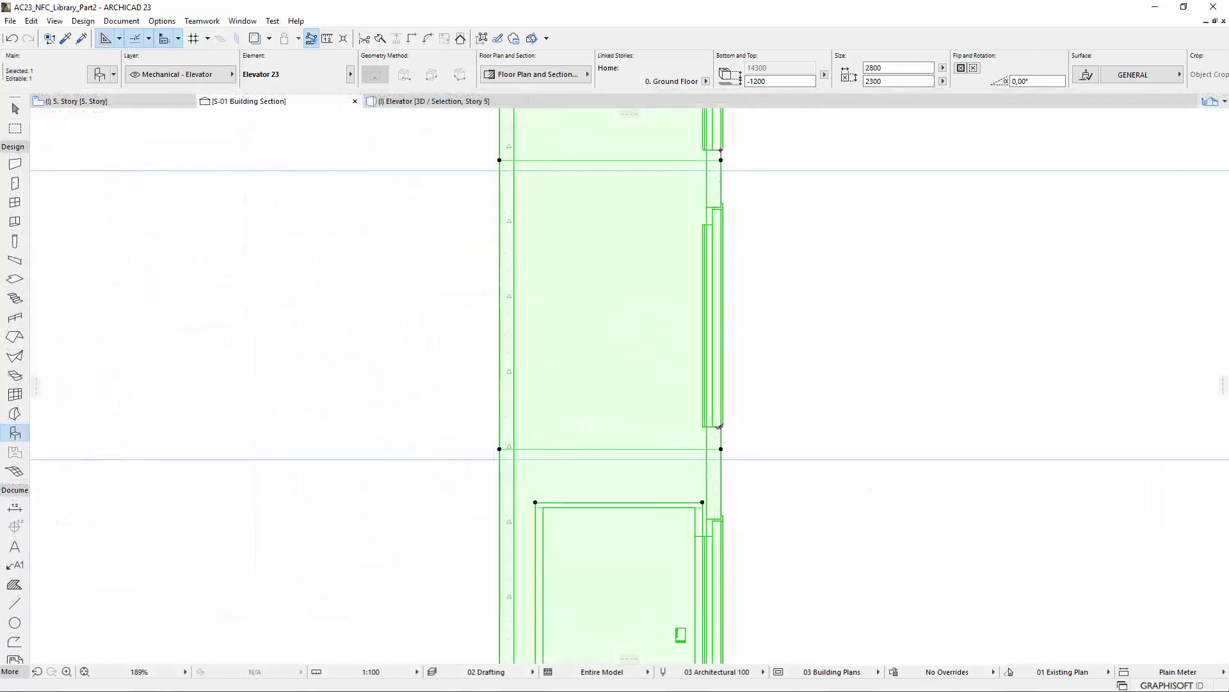
# Move the elevator door hotspot on 1. Story in section, then inspect the elevator in 3D
pyautogui.click(721, 426)
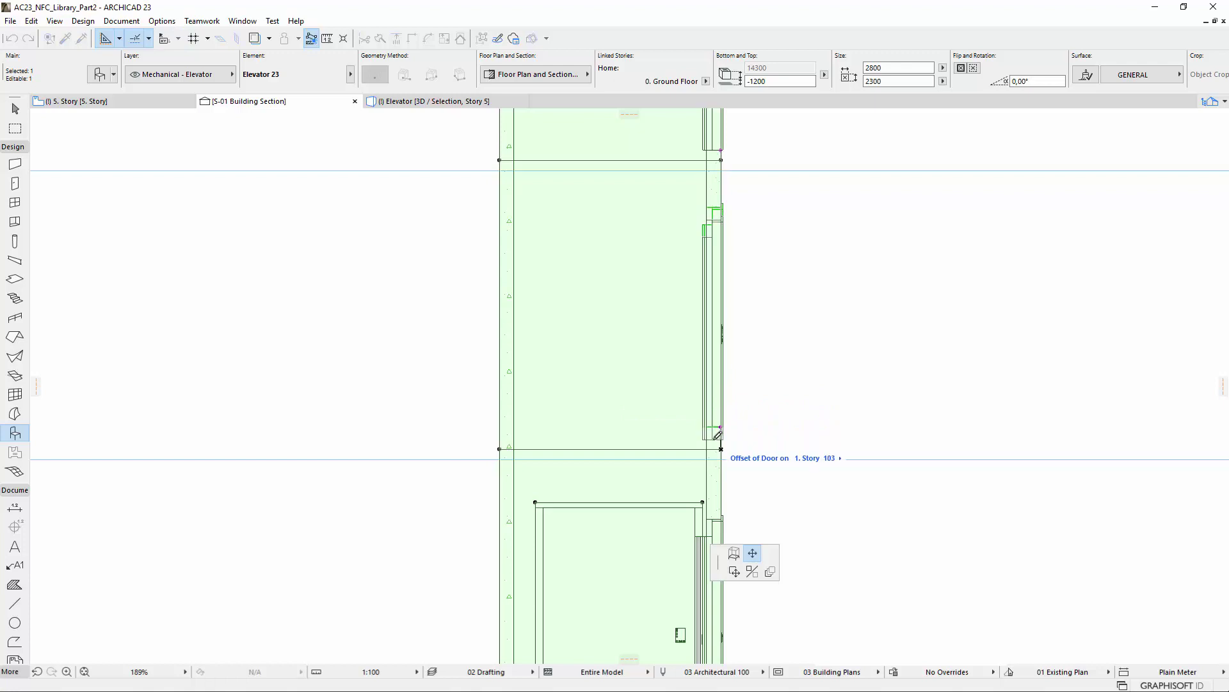
pyautogui.click(722, 441)
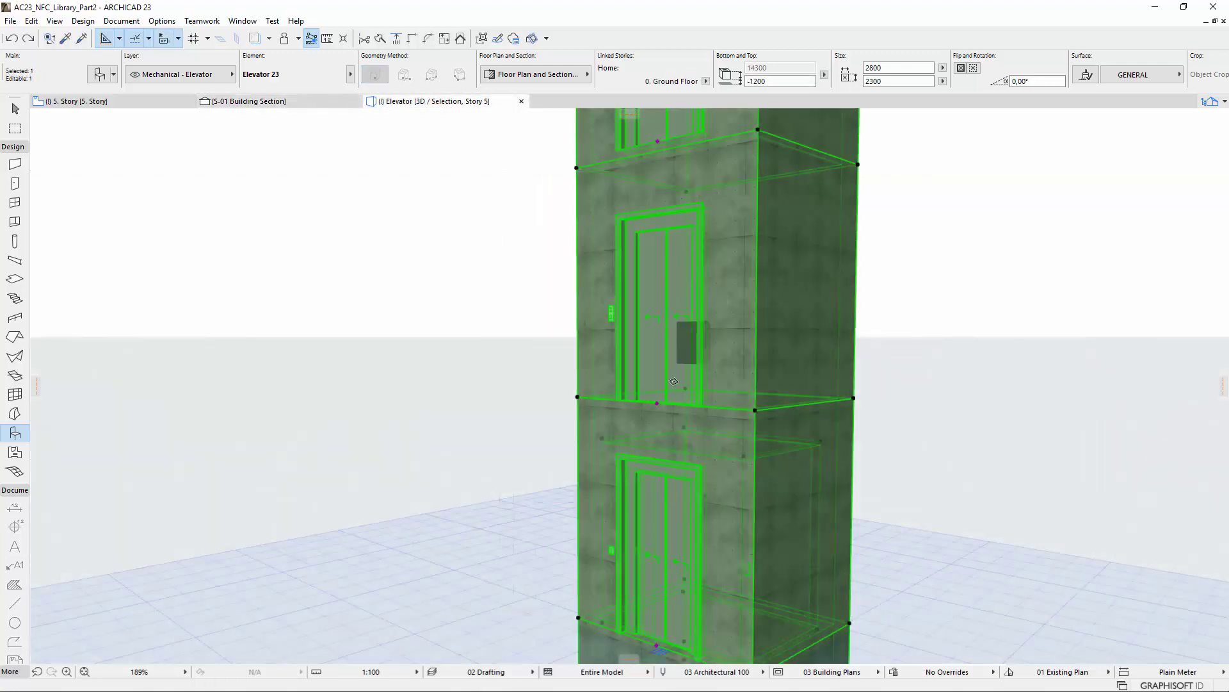
pyautogui.click(657, 395)
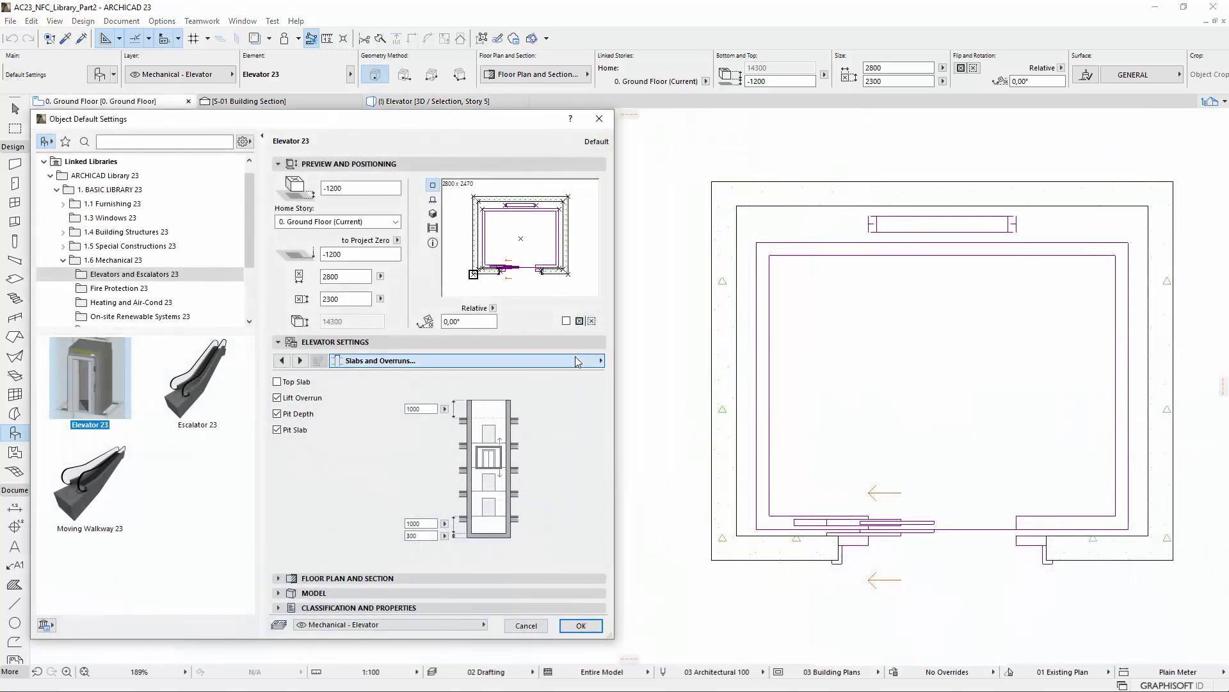
pyautogui.click(577, 361)
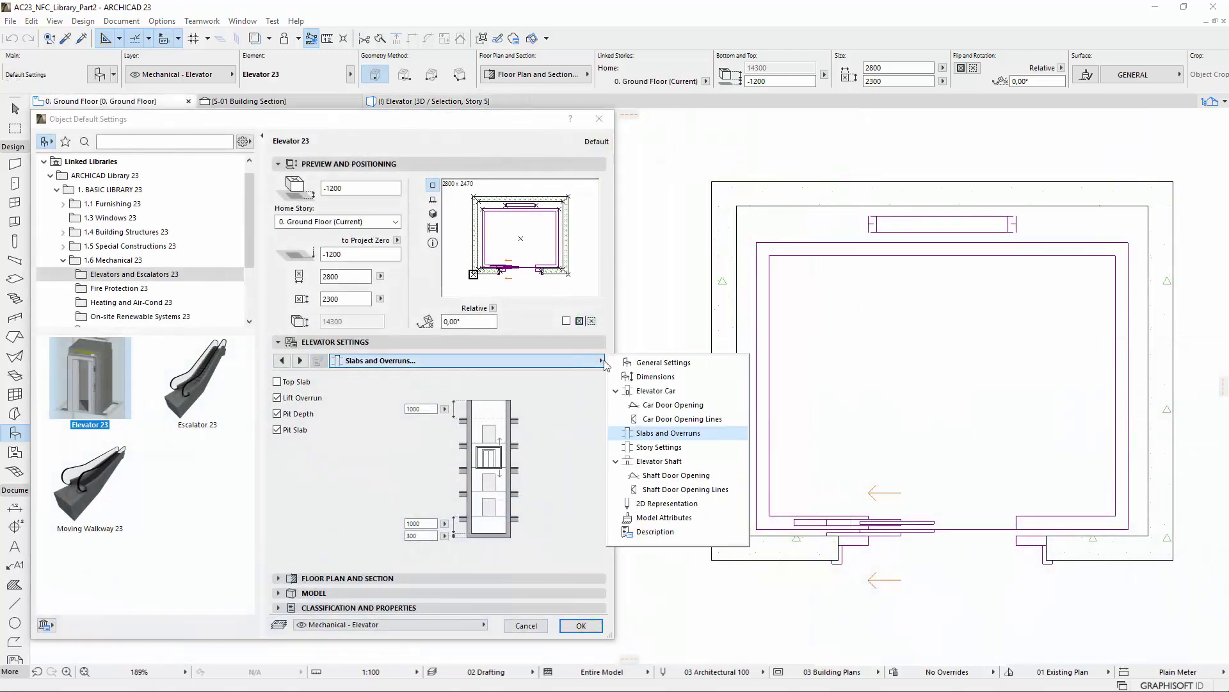